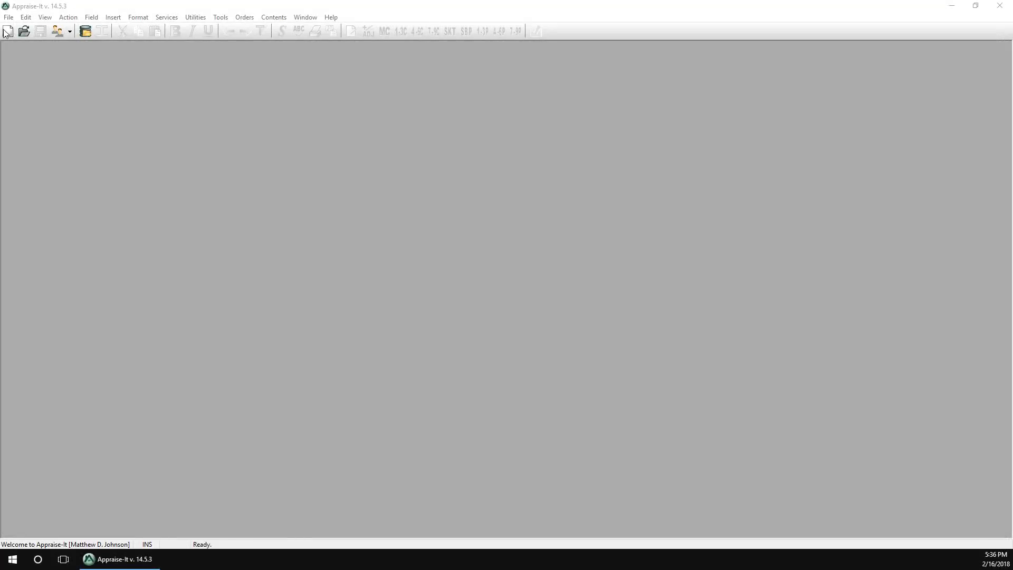
# Step: Pick the UAD Uniform Residential Appraisal form and a skeleton to start a blank report
pyautogui.doubleClick(51, 97)
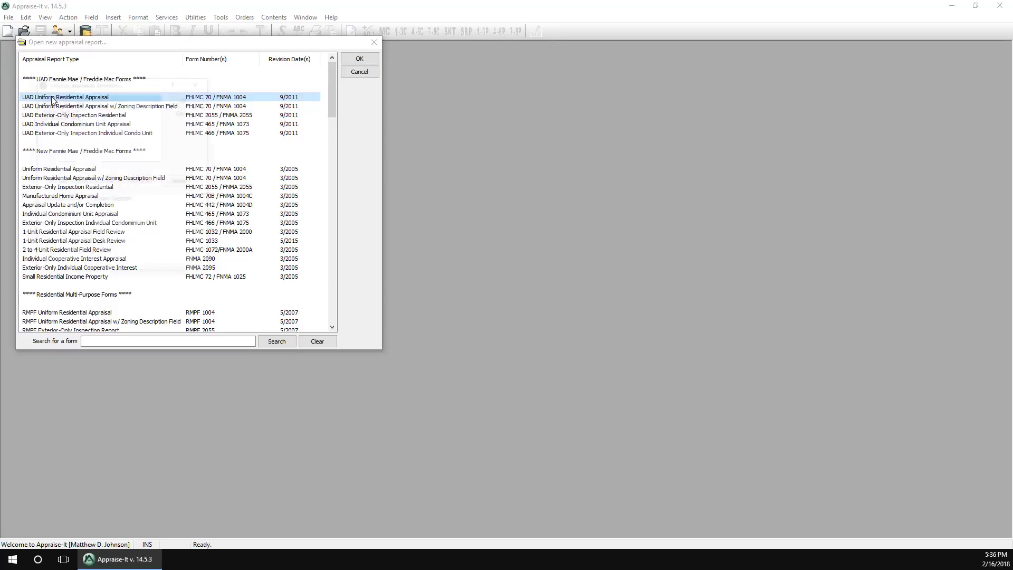
pyautogui.doubleClick(59, 111)
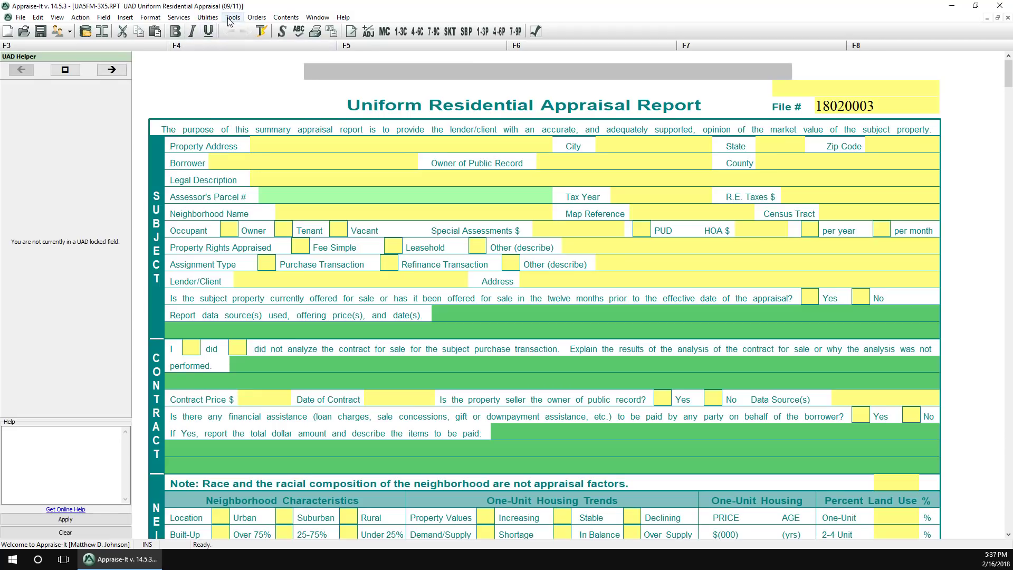
# Step: Launch Sketch-It from the Tools menu to get a blank sketch page
pyautogui.click(231, 19)
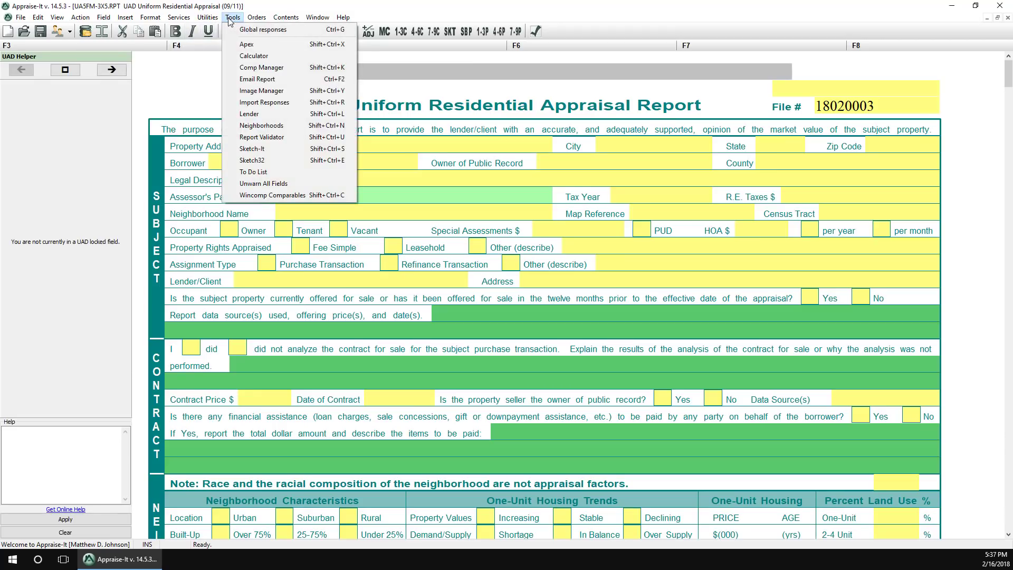
pyautogui.click(251, 149)
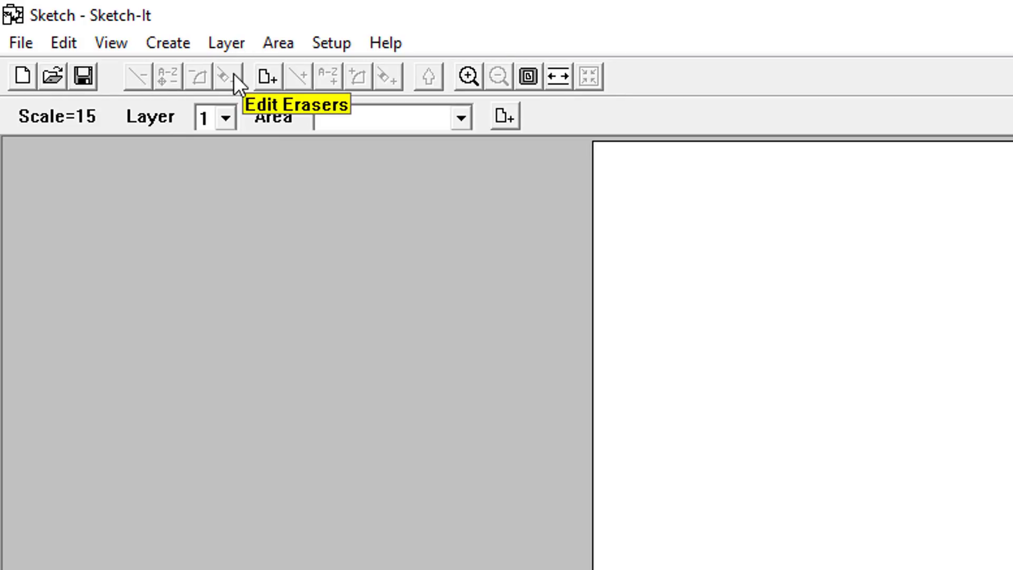
pyautogui.click(229, 42)
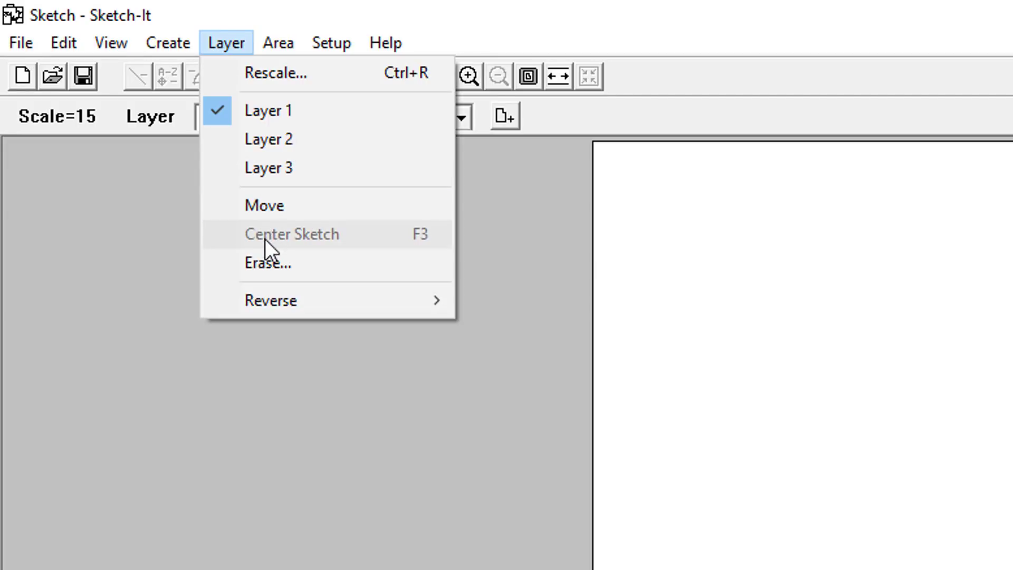
pyautogui.moveTo(179, 41)
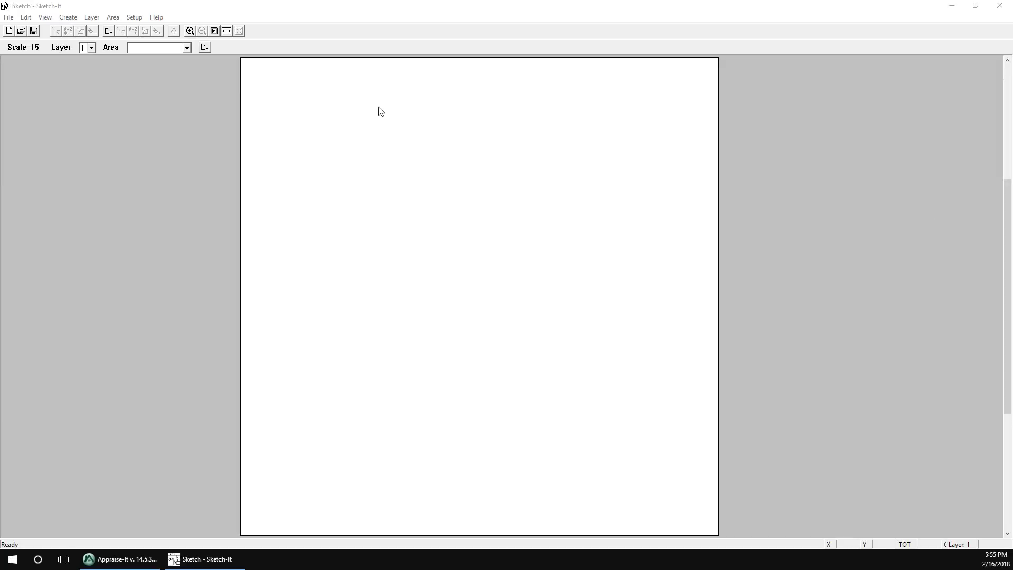
# Step: Add a Living Area called First Floor, posted to 1, with Arial labels and blank fill
pyautogui.click(208, 46)
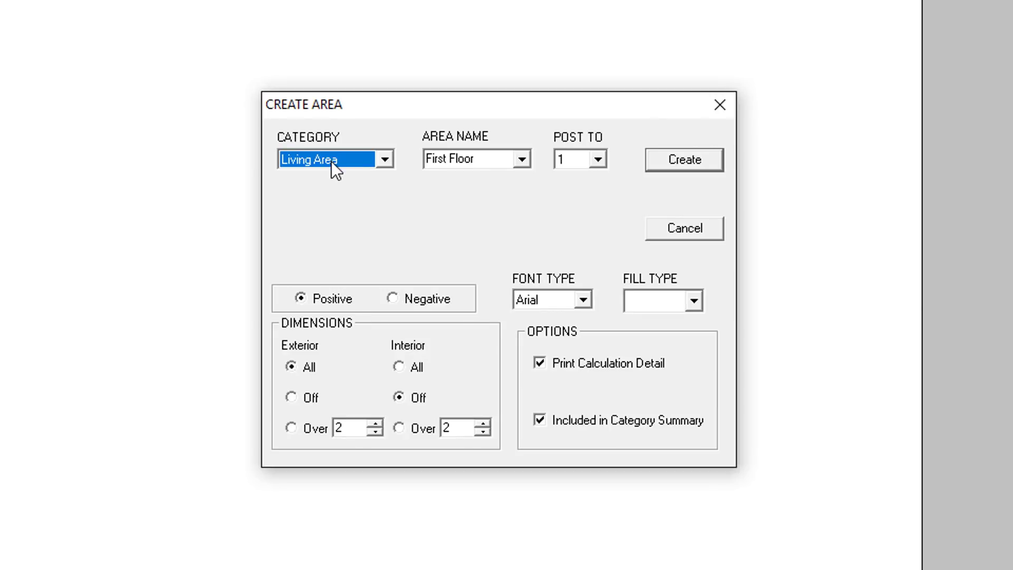
pyautogui.click(522, 160)
pyautogui.click(523, 161)
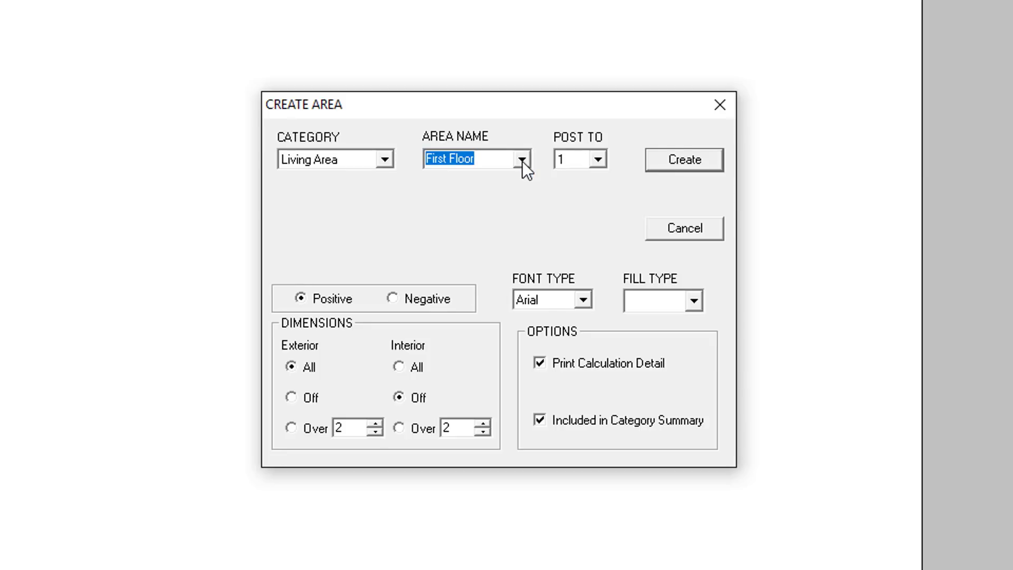
pyautogui.click(598, 160)
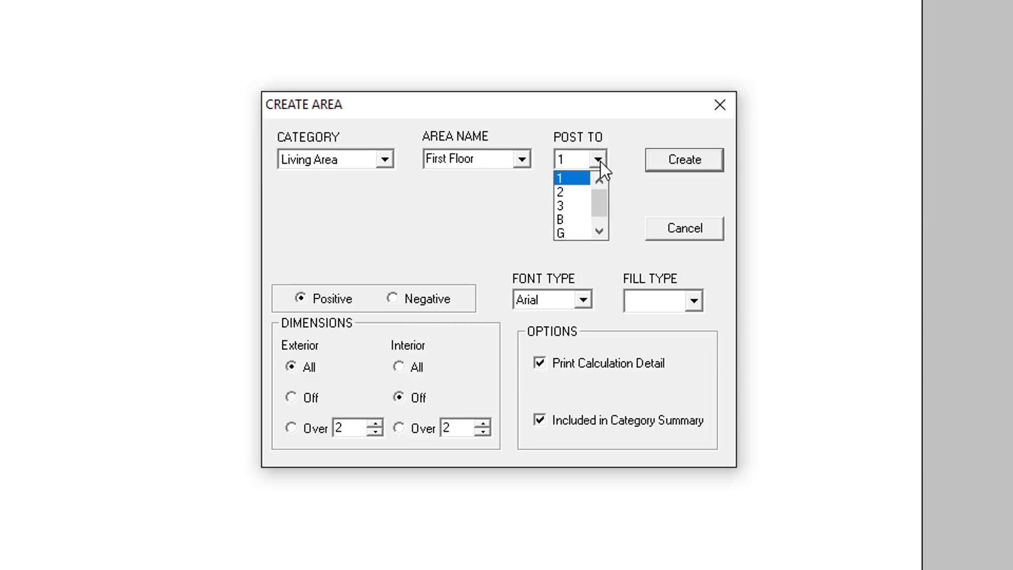
pyautogui.click(601, 161)
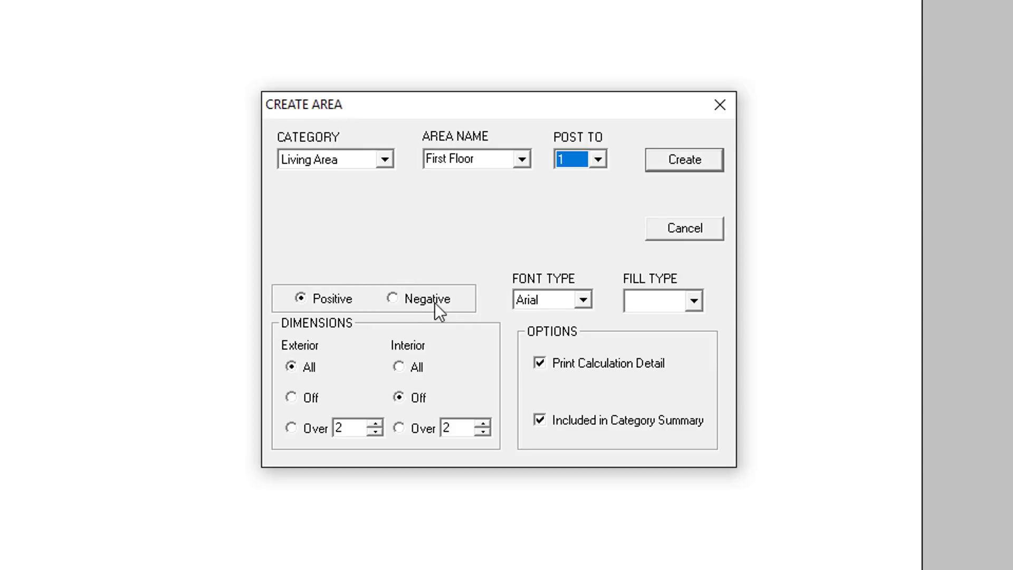
pyautogui.click(586, 299)
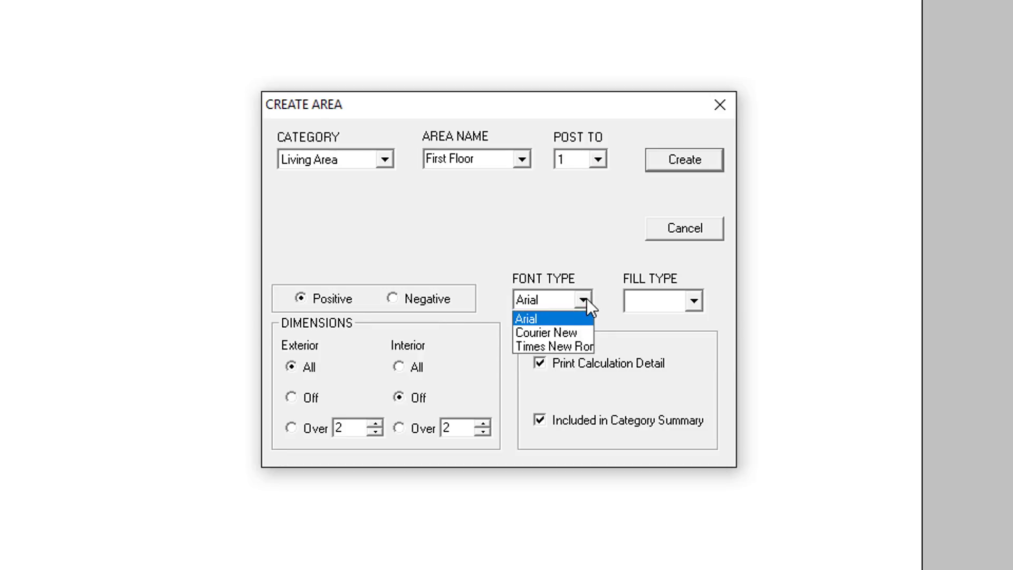
pyautogui.click(696, 297)
pyautogui.click(697, 297)
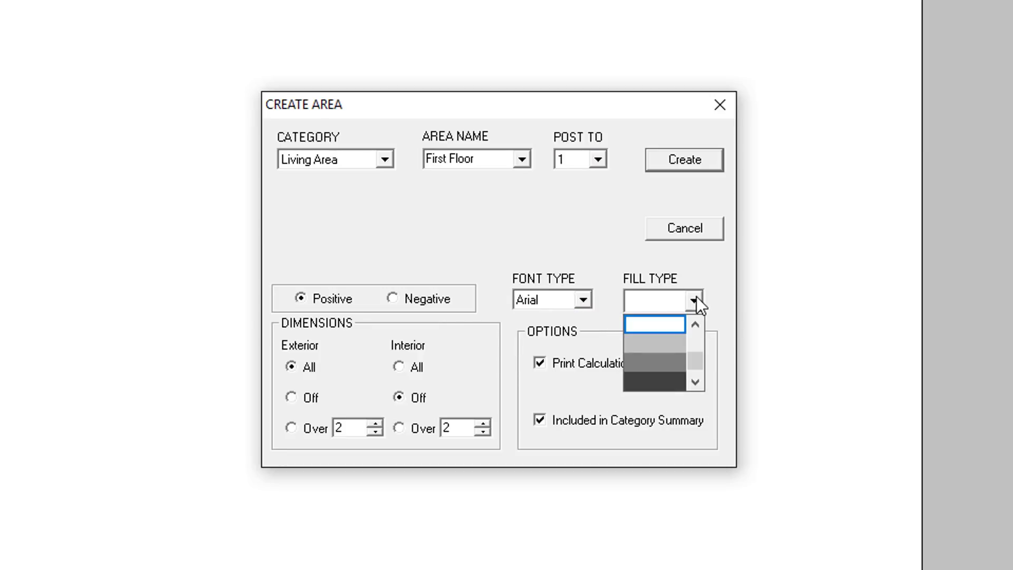
pyautogui.click(696, 297)
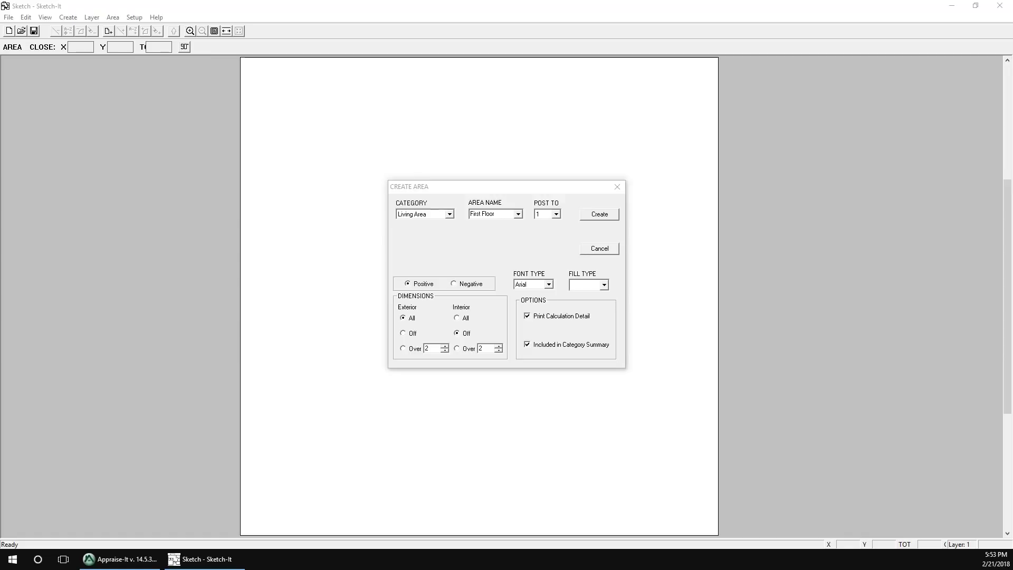
pyautogui.click(589, 216)
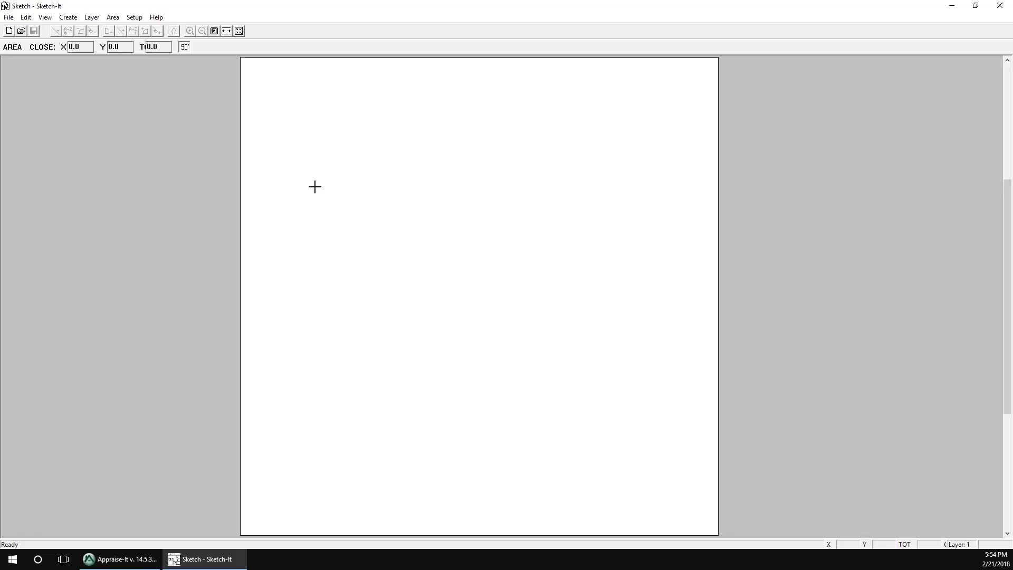
# Step: Start the outline at the top left with walls 50' right, 30' down, 10' left
pyautogui.click(289, 122)
pyautogui.write('50')
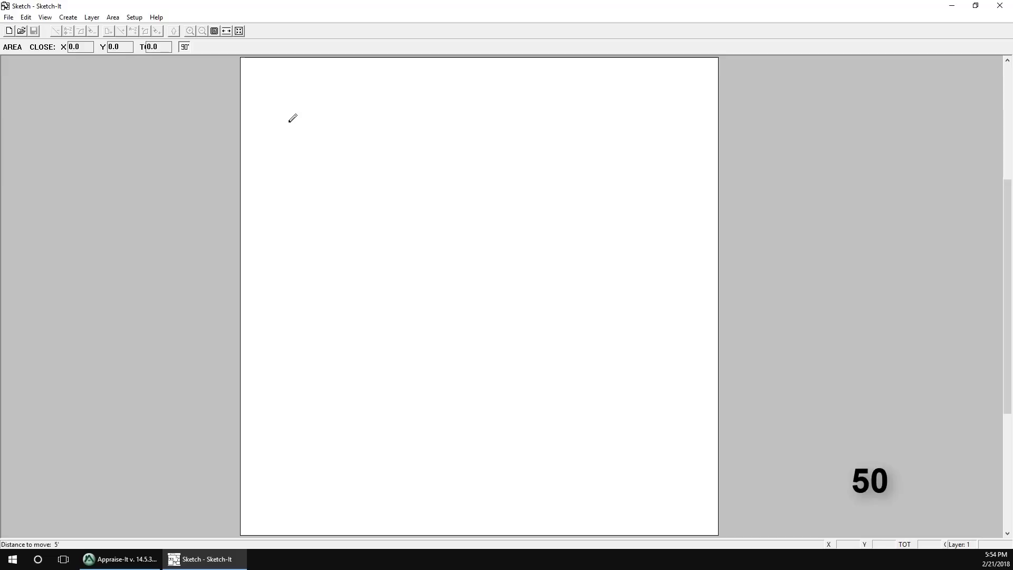
pyautogui.press('Right')
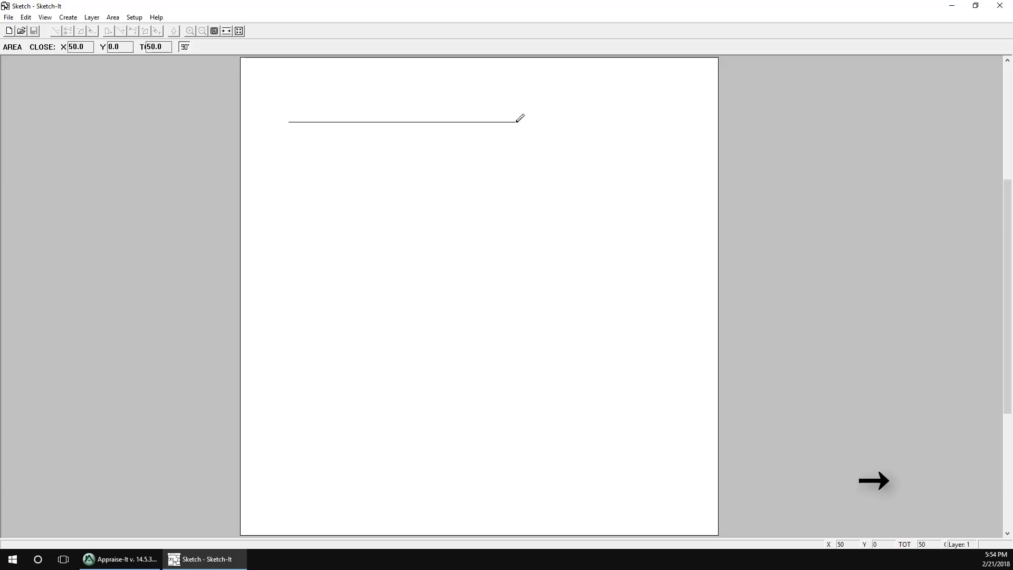
pyautogui.press('Return')
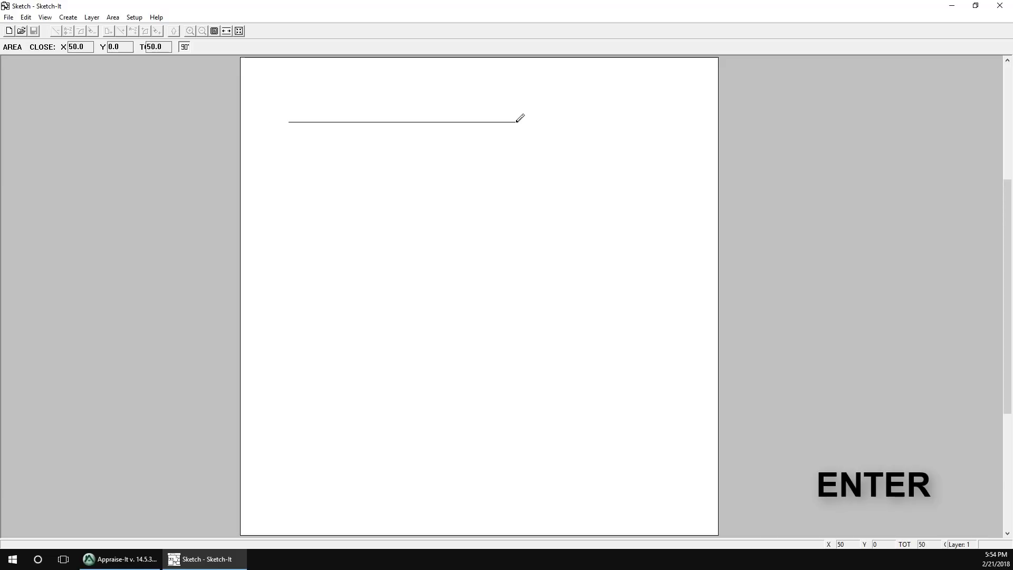
pyautogui.write('30')
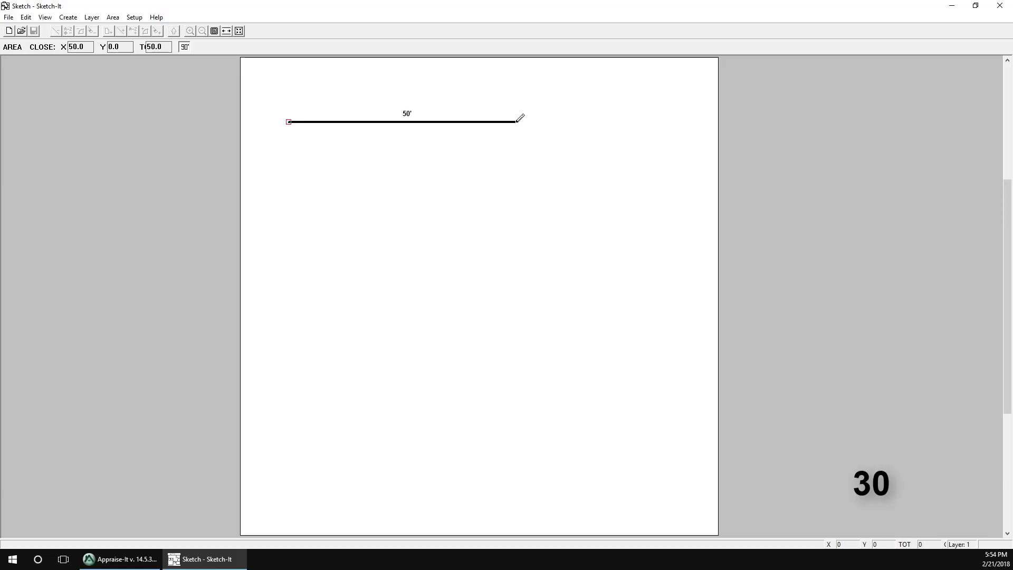
pyautogui.press('Down')
pyautogui.press('Return')
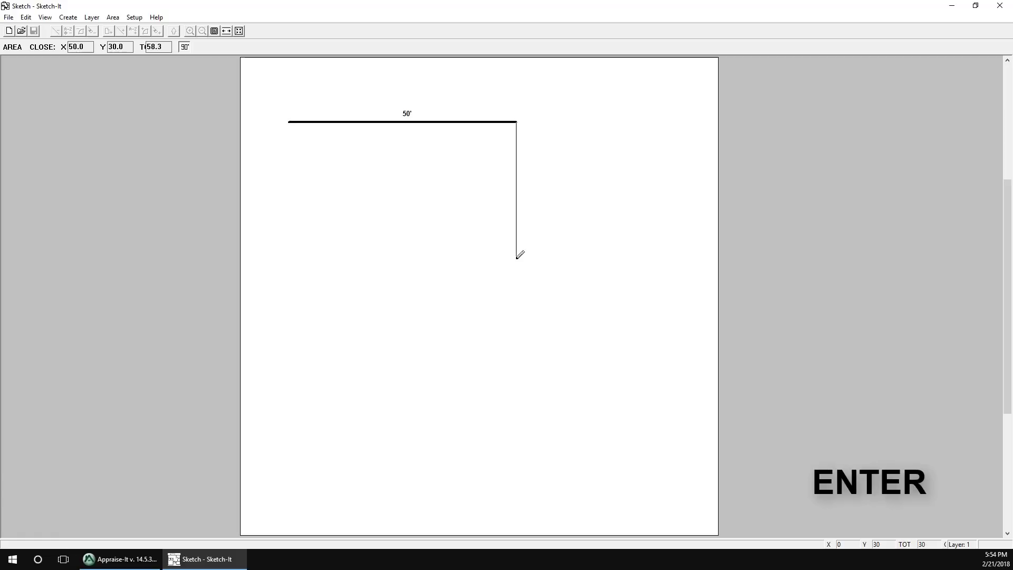
pyautogui.write('10')
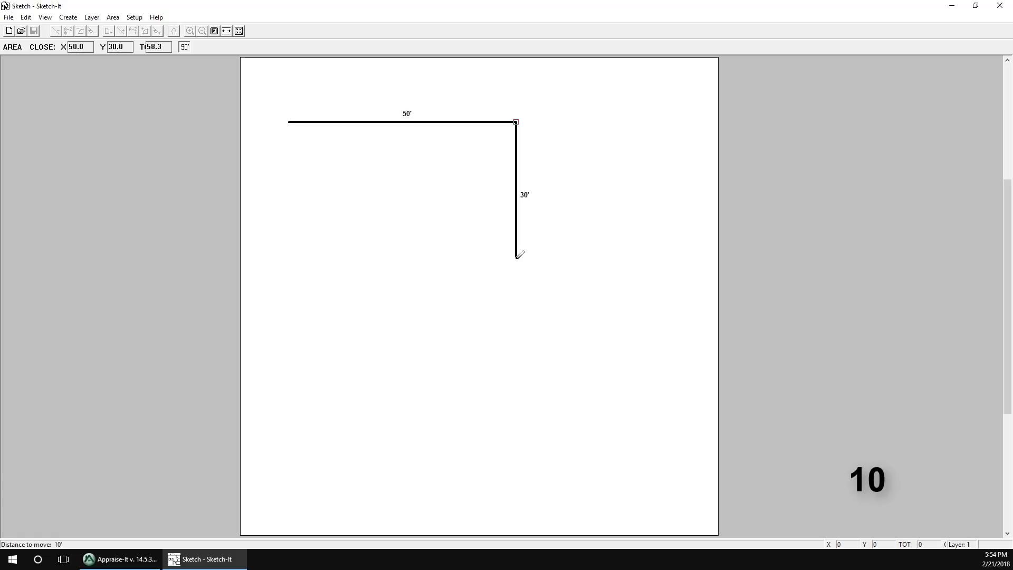
pyautogui.press('Left')
pyautogui.press('Return')
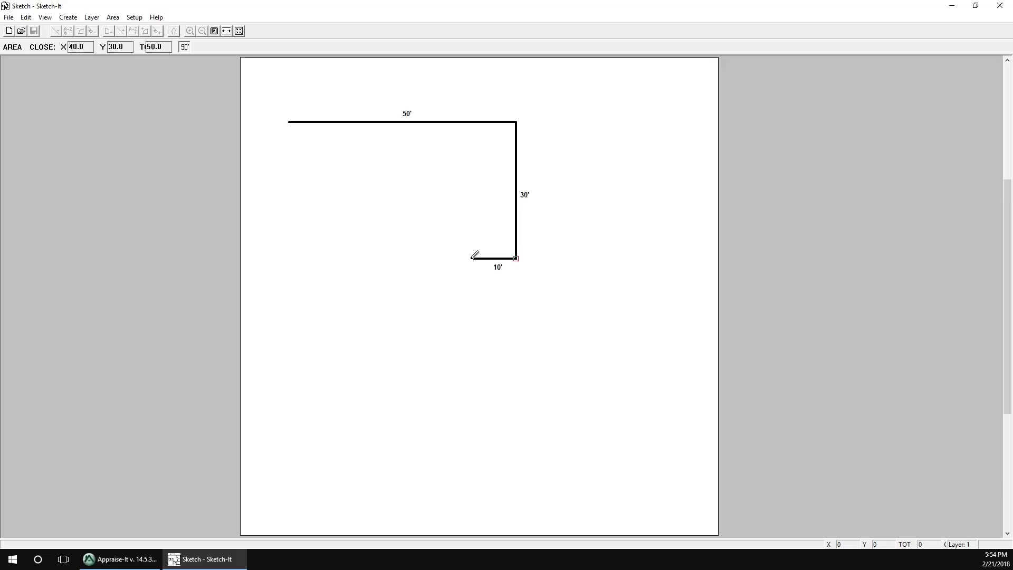
# Step: Add a 7.1' down-left diagonal wall followed by a 10' wall to the left
pyautogui.write('5')
pyautogui.press('Down')
pyautogui.write('5')
pyautogui.press('Left')
pyautogui.press('Return')
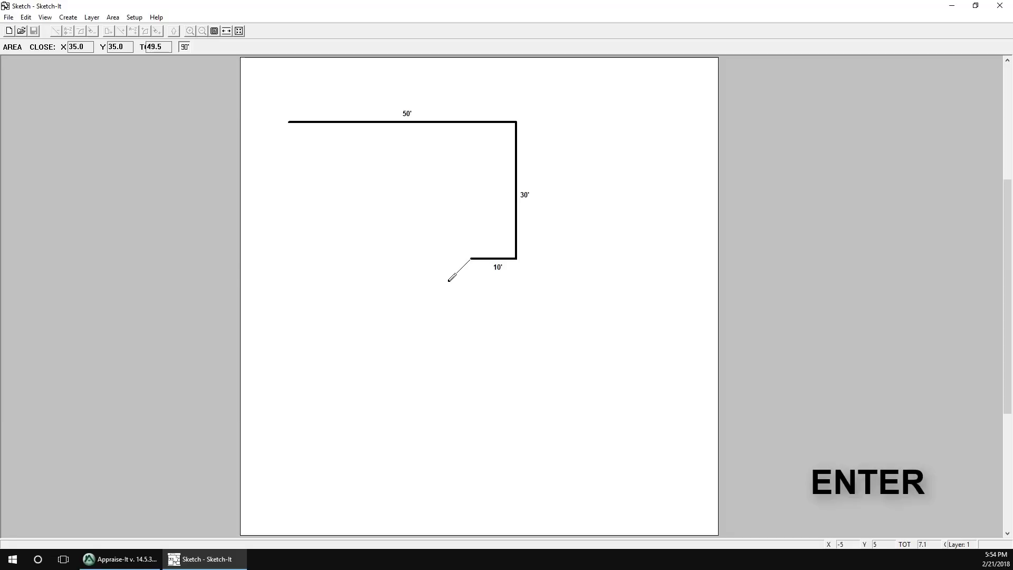
pyautogui.write('10')
pyautogui.press('Left')
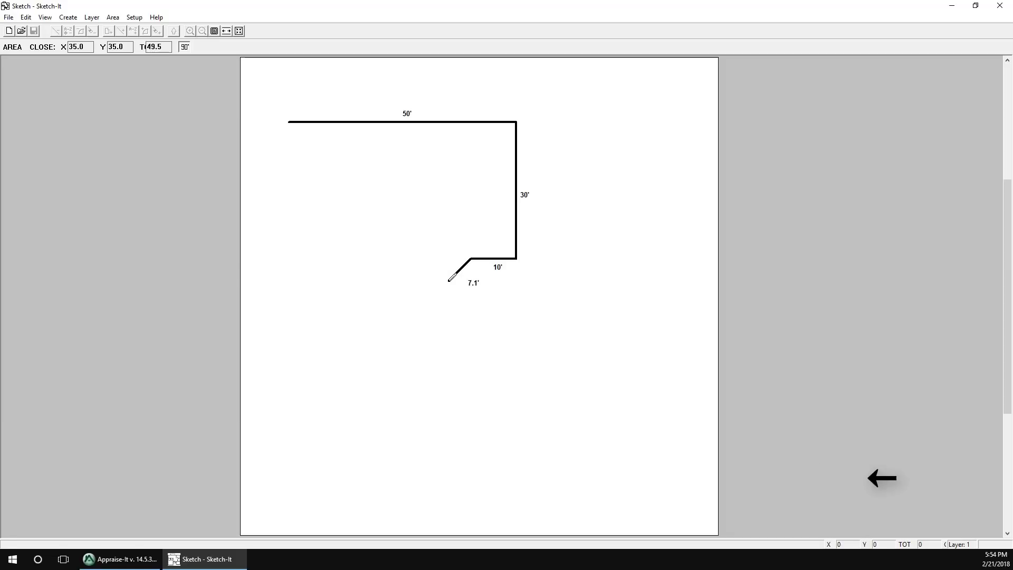
pyautogui.press('Return')
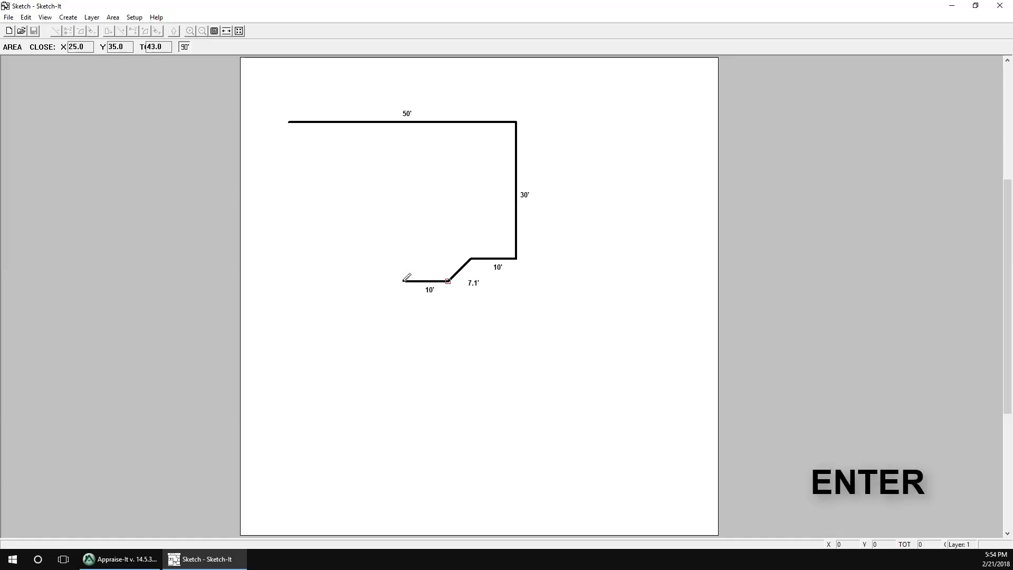
# Step: Add the 7.1' up-left diagonal and 20' bottom wall, then close the area
pyautogui.write('5')
pyautogui.press('Left')
pyautogui.press('Up')
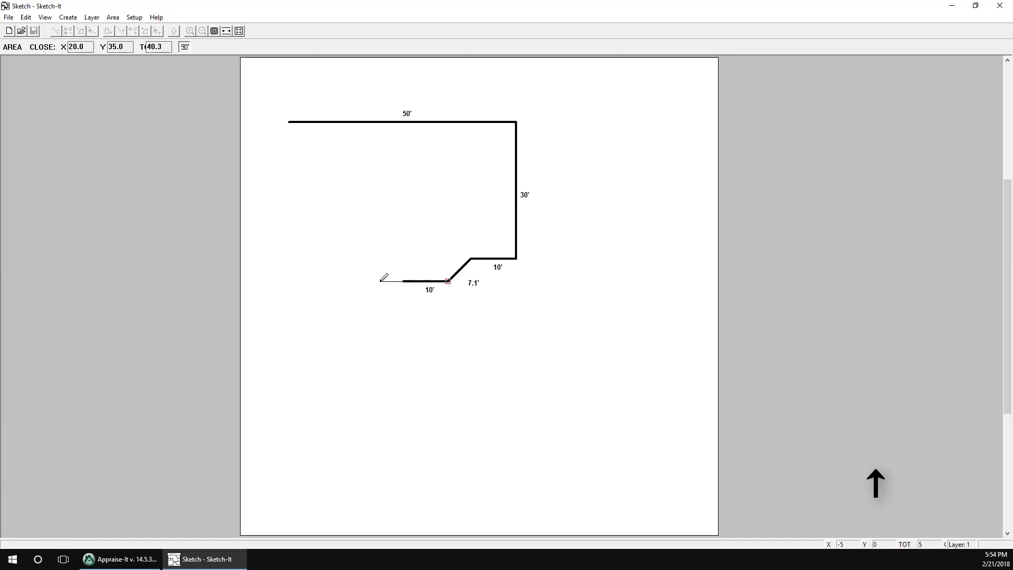
pyautogui.press('Return')
pyautogui.write('20')
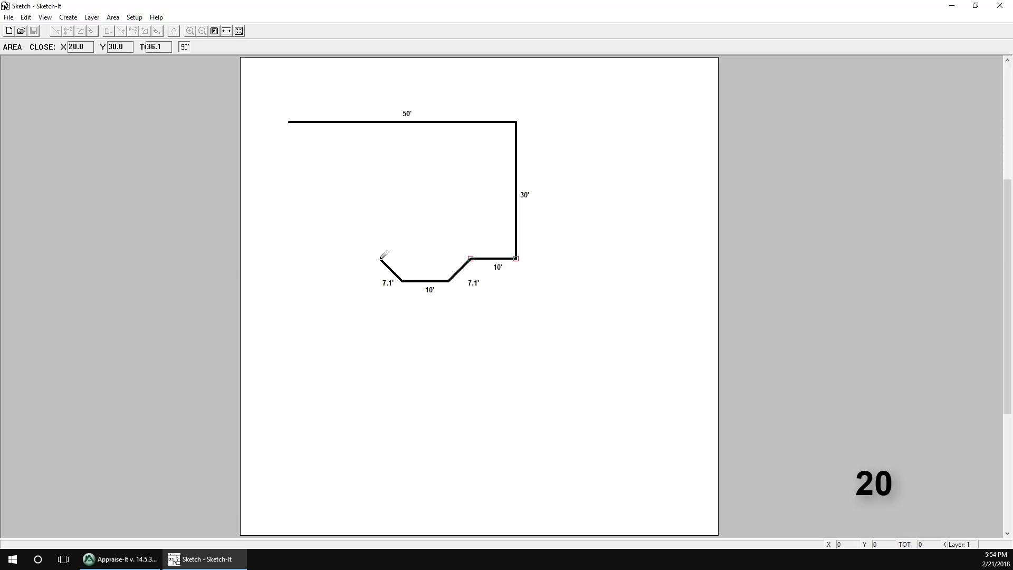
pyautogui.press('Left')
pyautogui.press('Return')
pyautogui.hotkey('ctrl', 'c')
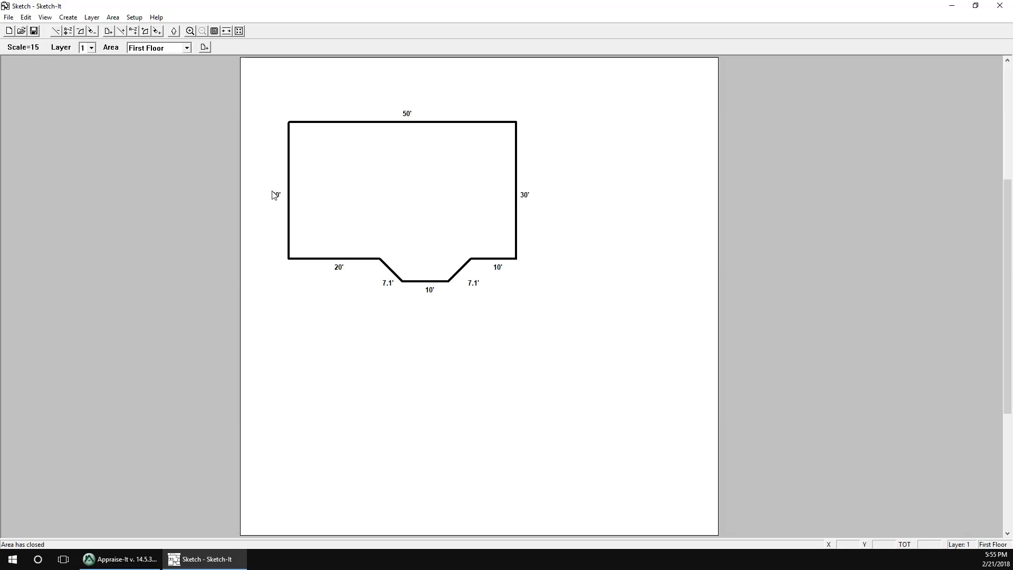
# Step: Center the First Floor sketch, then use Layer > Move to drop it near the page top
pyautogui.click(239, 31)
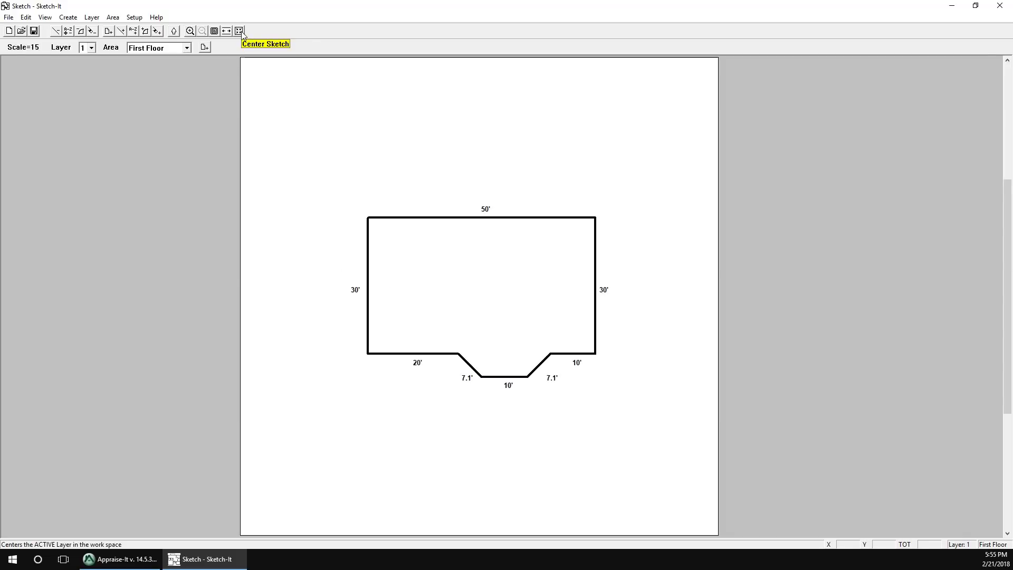
pyautogui.click(92, 17)
pyautogui.click(107, 82)
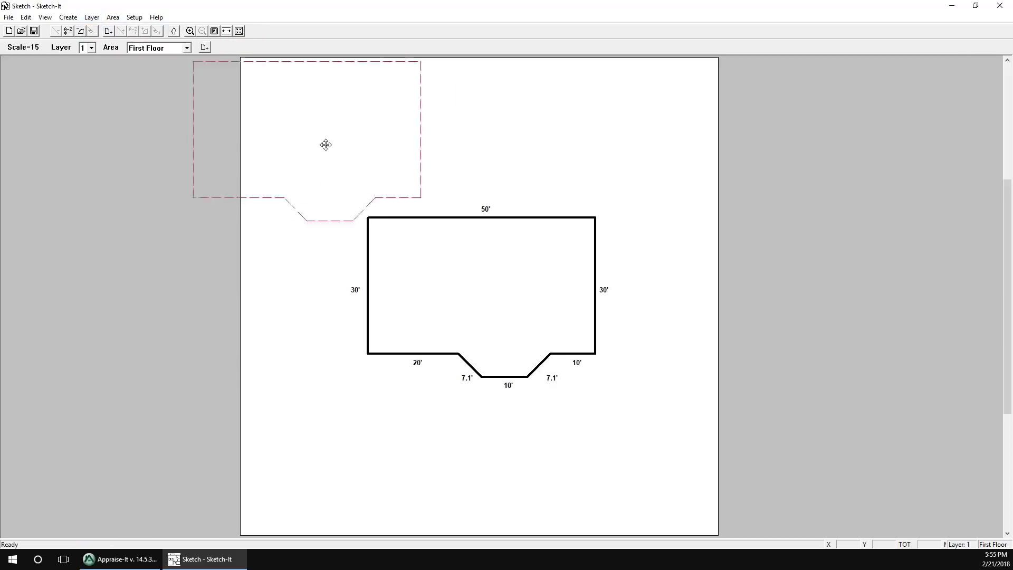
pyautogui.click(478, 169)
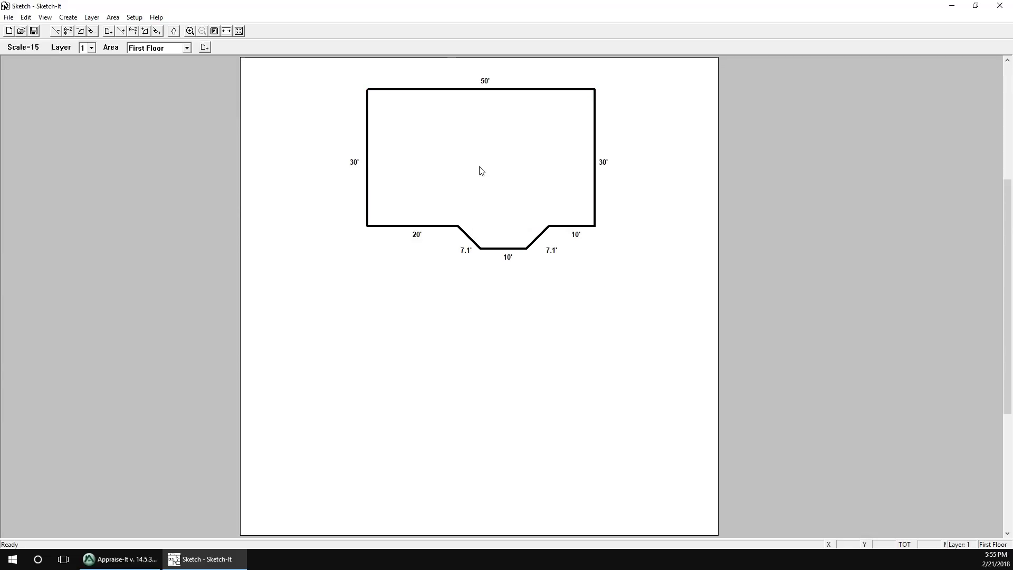
# Step: Create a Second Floor living area from the Area Name list, posting to 2
pyautogui.click(208, 48)
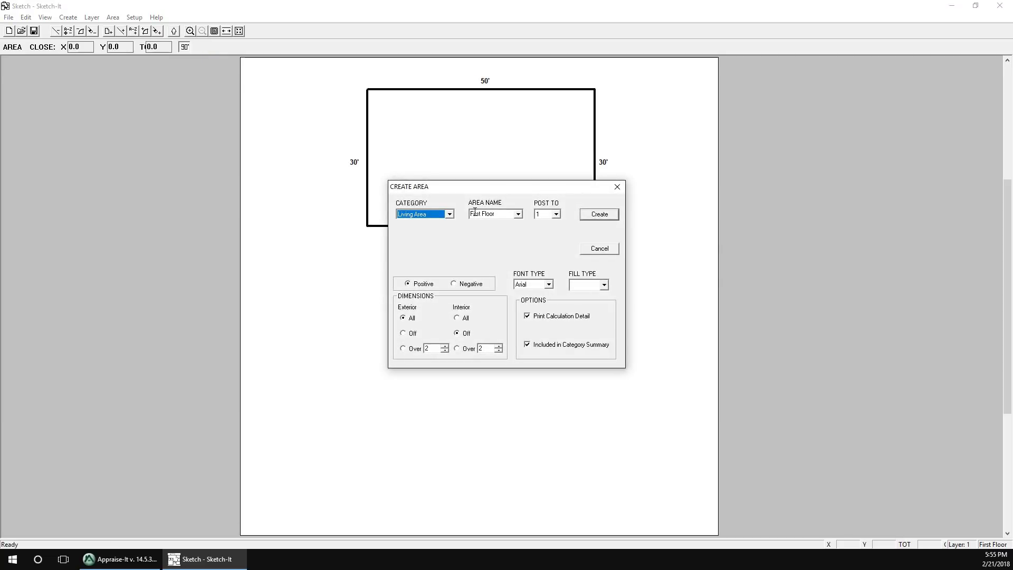
pyautogui.click(519, 215)
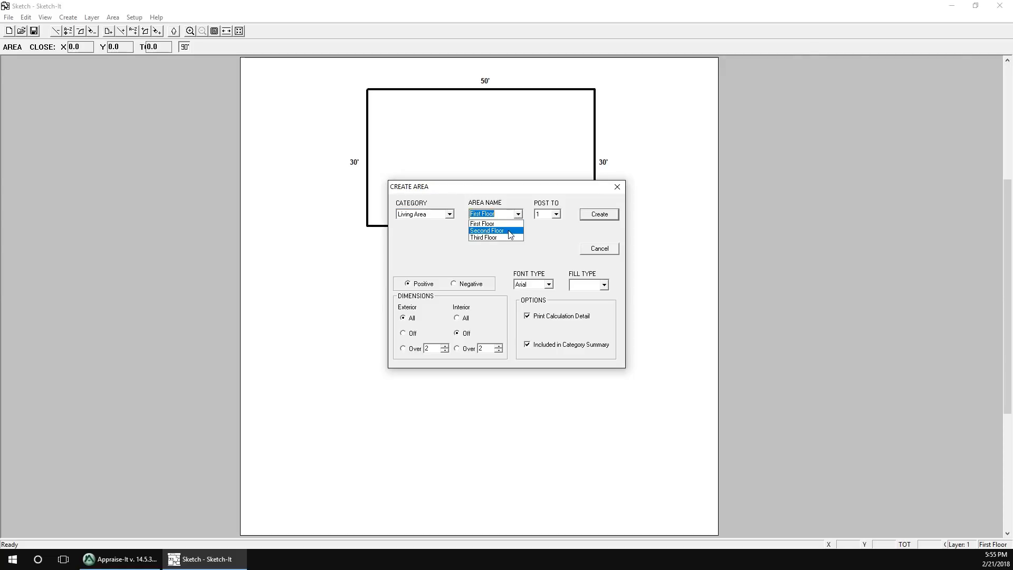
pyautogui.click(509, 231)
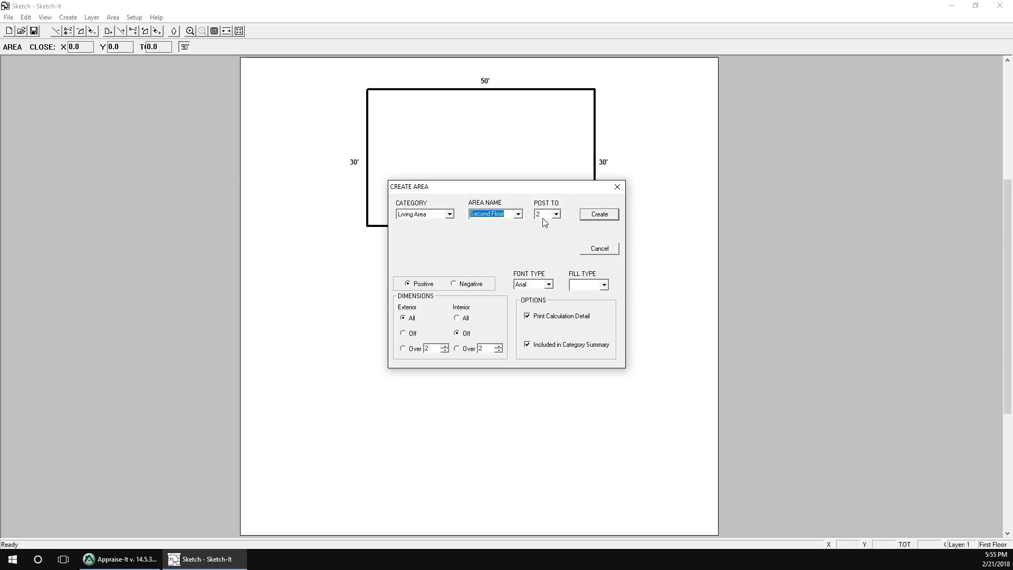
pyautogui.click(584, 215)
# Step: Draw a 50' top wall and 30' right wall below the first floor, closing back at the start
pyautogui.click(367, 316)
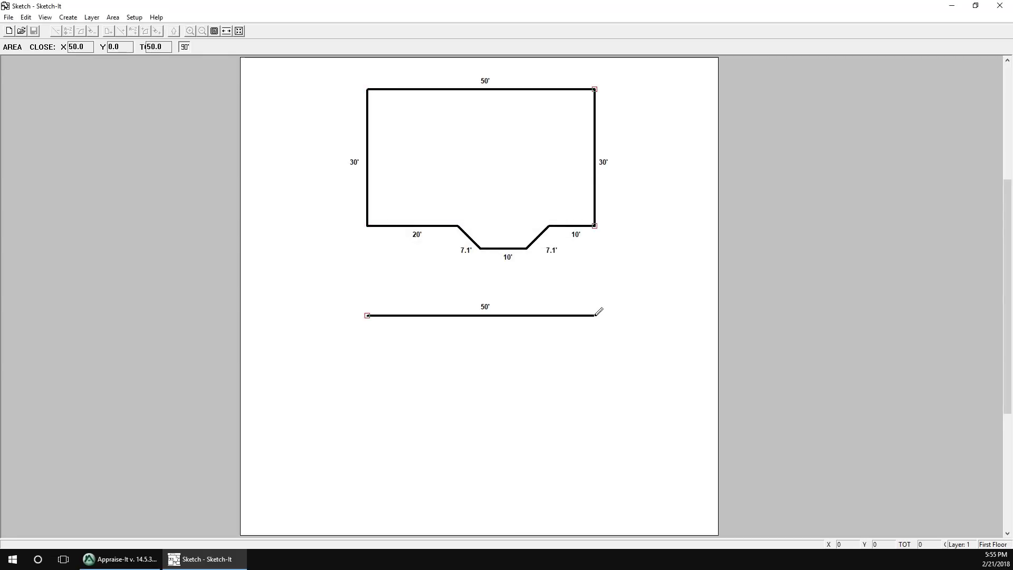
pyautogui.click(595, 315)
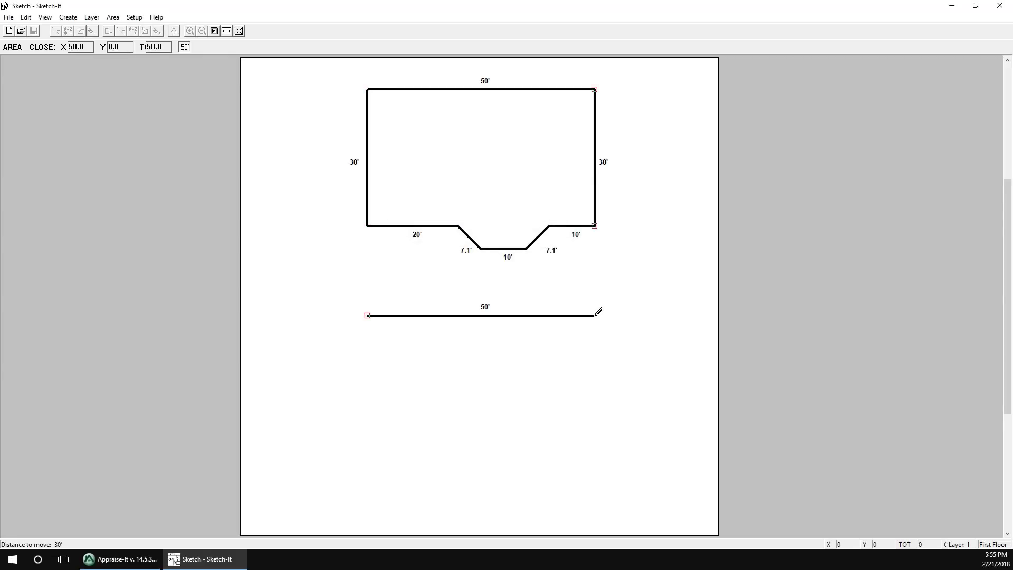
pyautogui.click(594, 452)
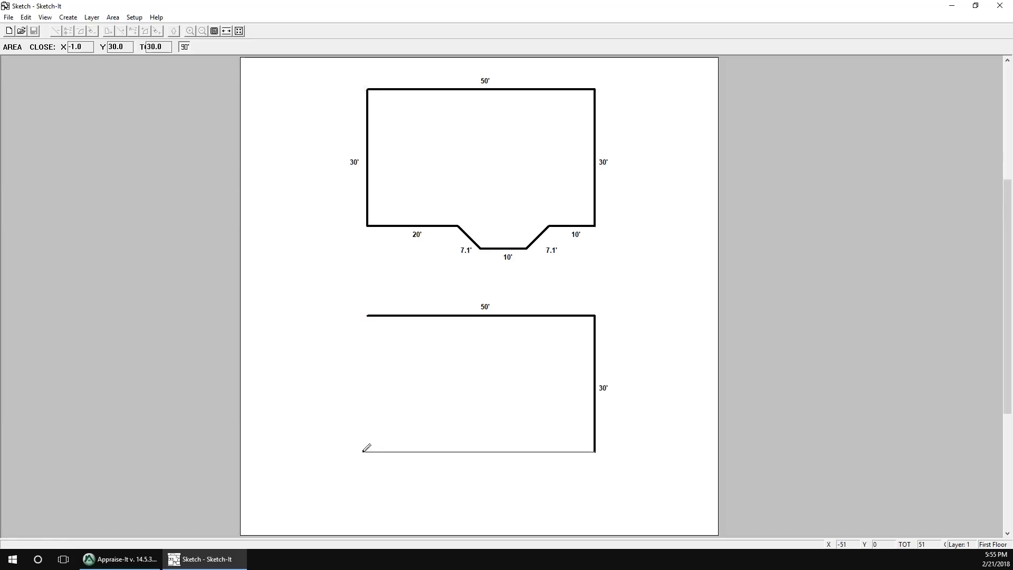
pyautogui.click(368, 450)
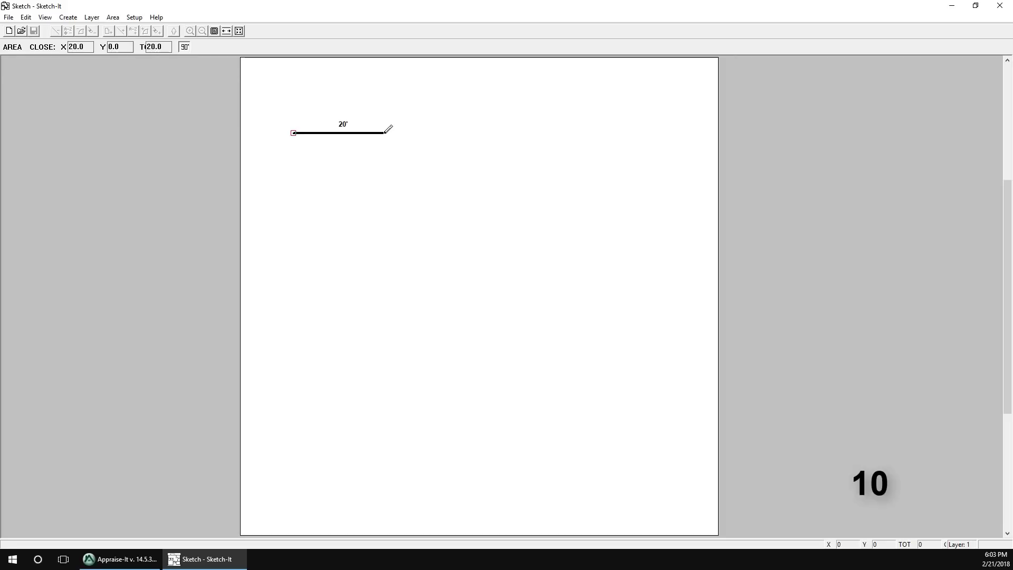
# Step: Extend the 20' wall by 10' to the right and bring up Create Arcs for that span
pyautogui.press('Right')
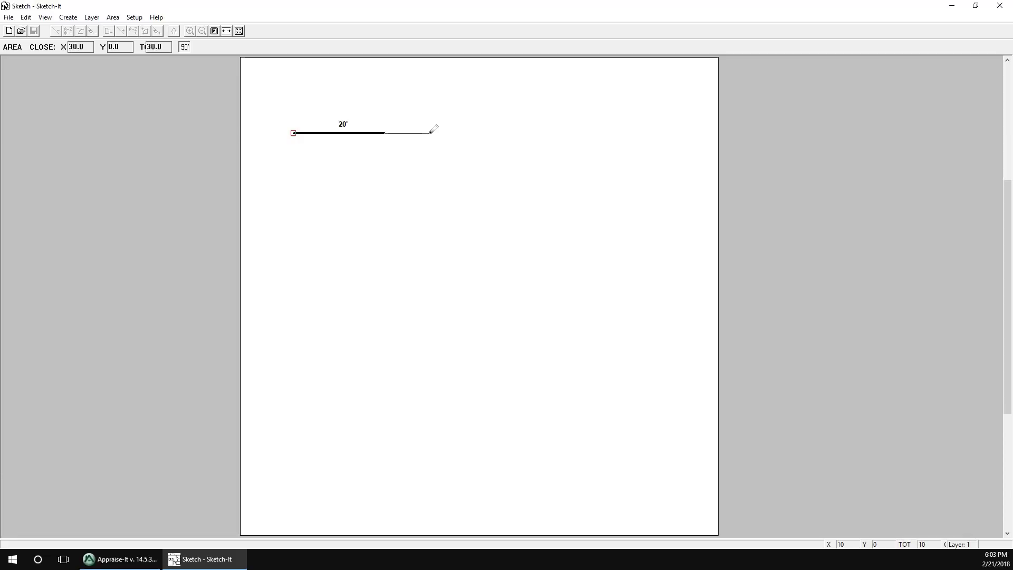
pyautogui.hotkey('ctrl', 'b')
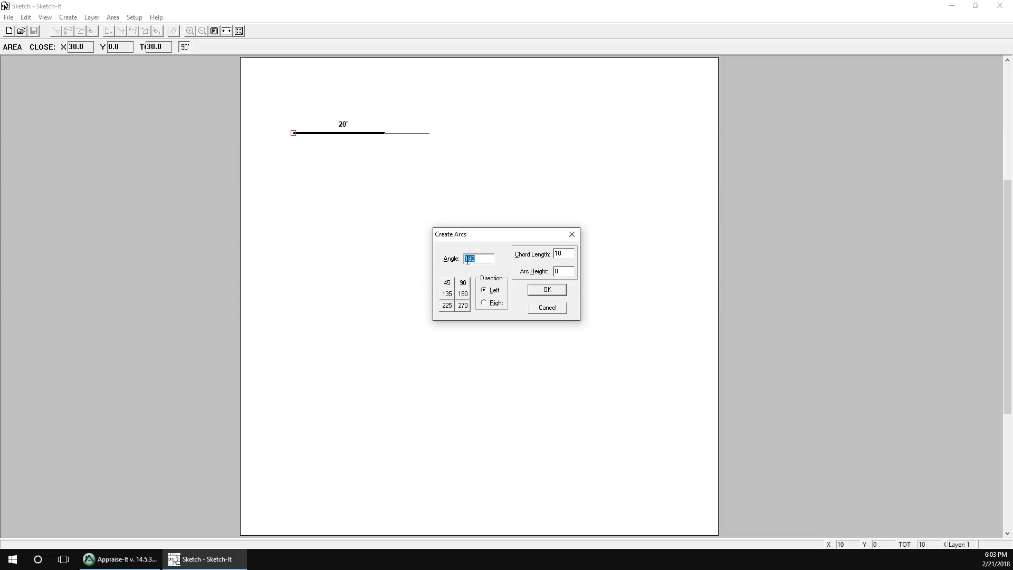
# Step: Apply a 180° arc with 10' chord and 0 arc height, and commit it
pyautogui.doubleClick(555, 272)
pyautogui.write('5')
pyautogui.press('BackSpace')
pyautogui.write('0')
pyautogui.click(560, 289)
pyautogui.click(560, 290)
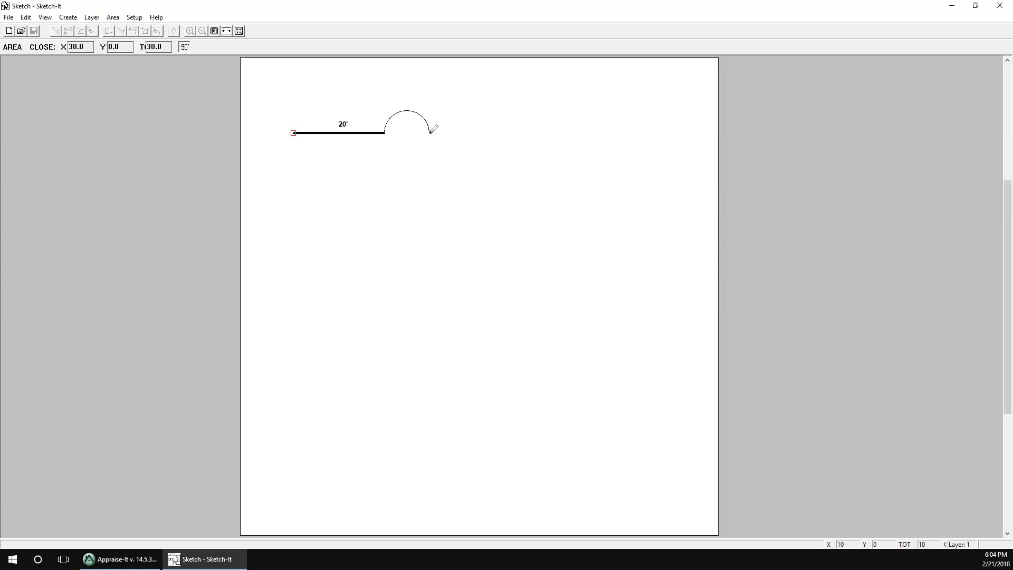
pyautogui.press('Return')
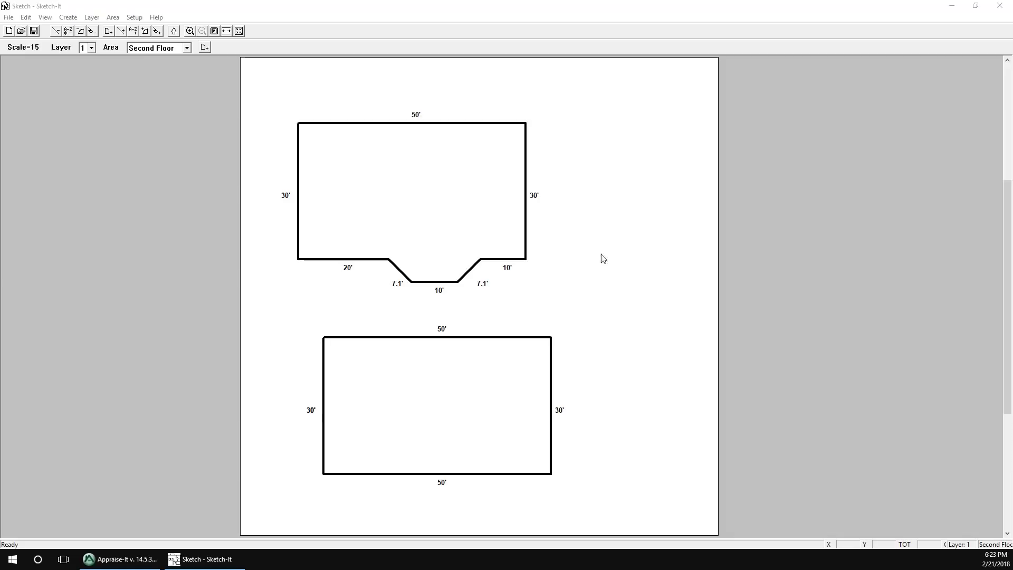
# Step: Select First Floor as the active area and switch to Create Lines for an interior wall
pyautogui.click(185, 50)
pyautogui.click(175, 62)
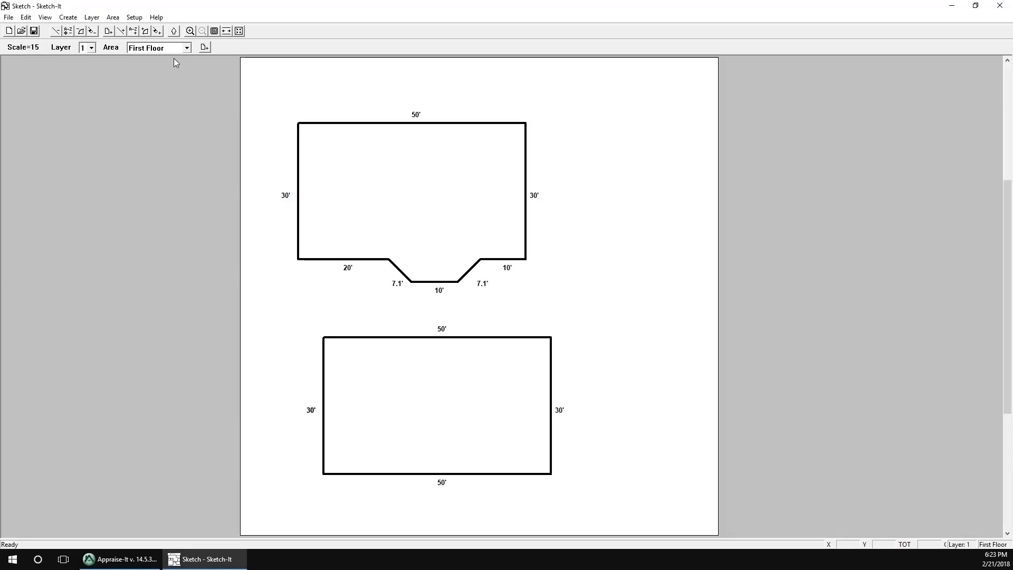
pyautogui.click(74, 19)
pyautogui.click(74, 41)
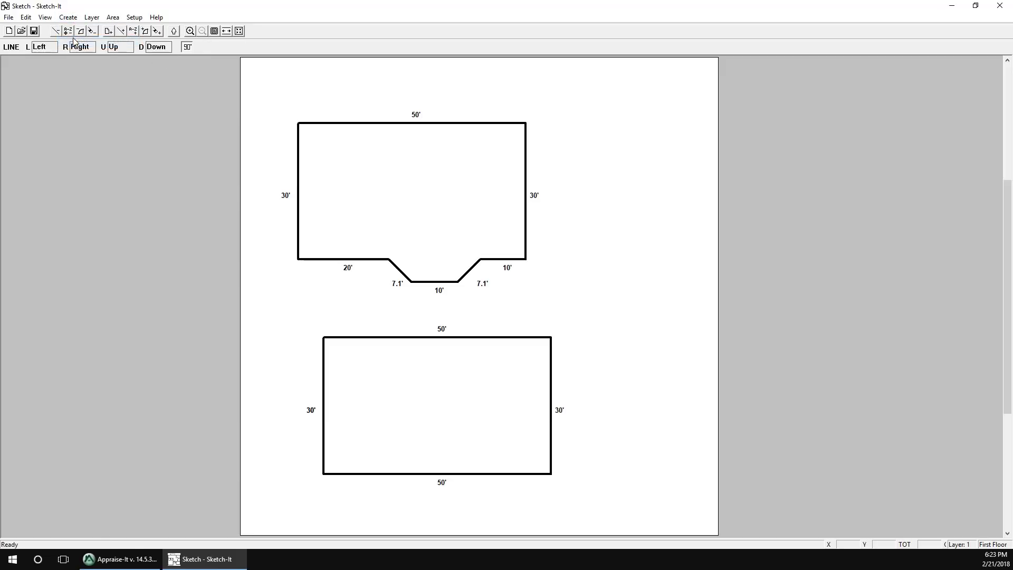
pyautogui.click(121, 32)
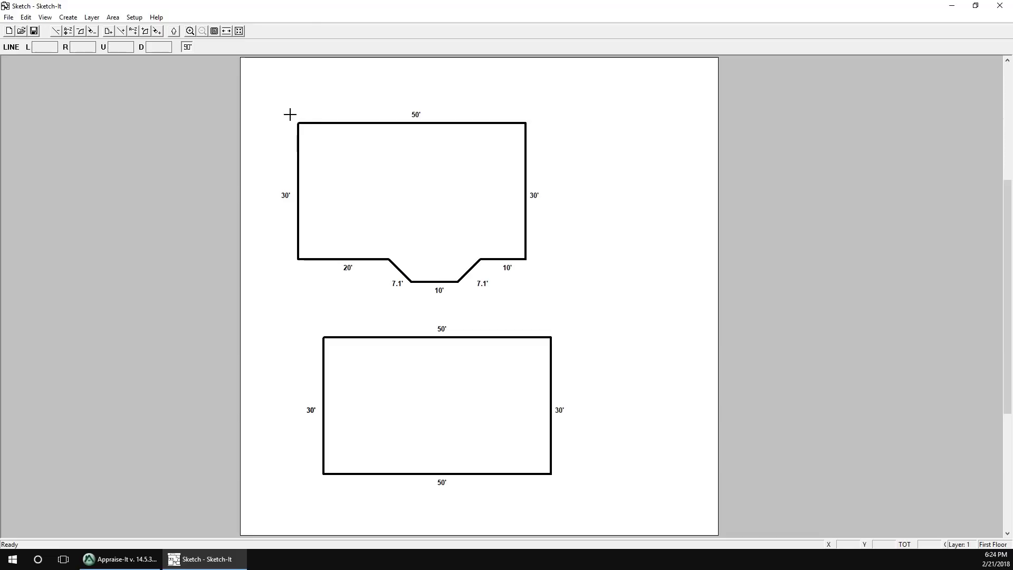
# Step: Draw a 10' wall down and a 20' wall left, starting 20' from the top-left corner
pyautogui.press('j')
pyautogui.write('20')
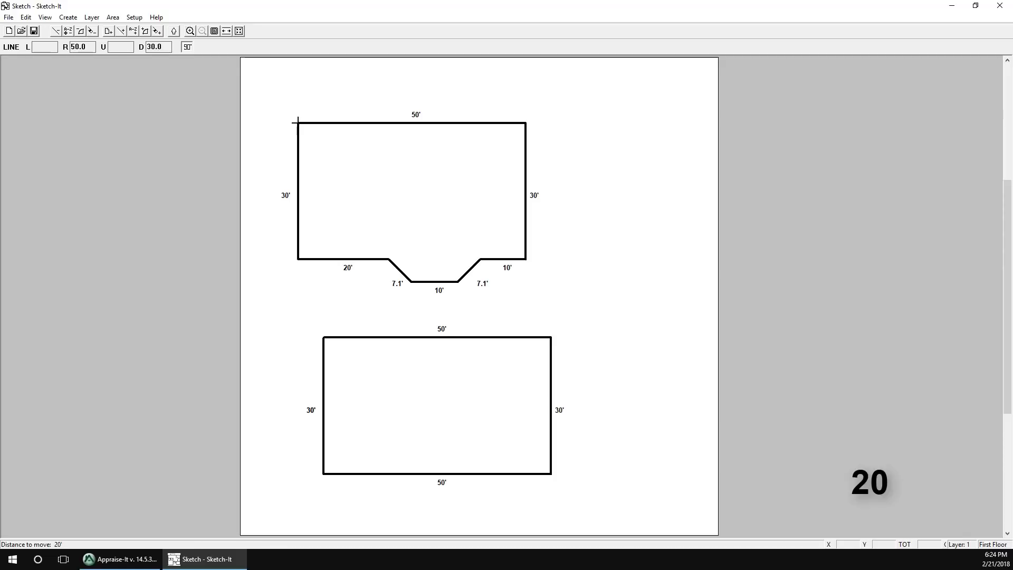
pyautogui.press('Right')
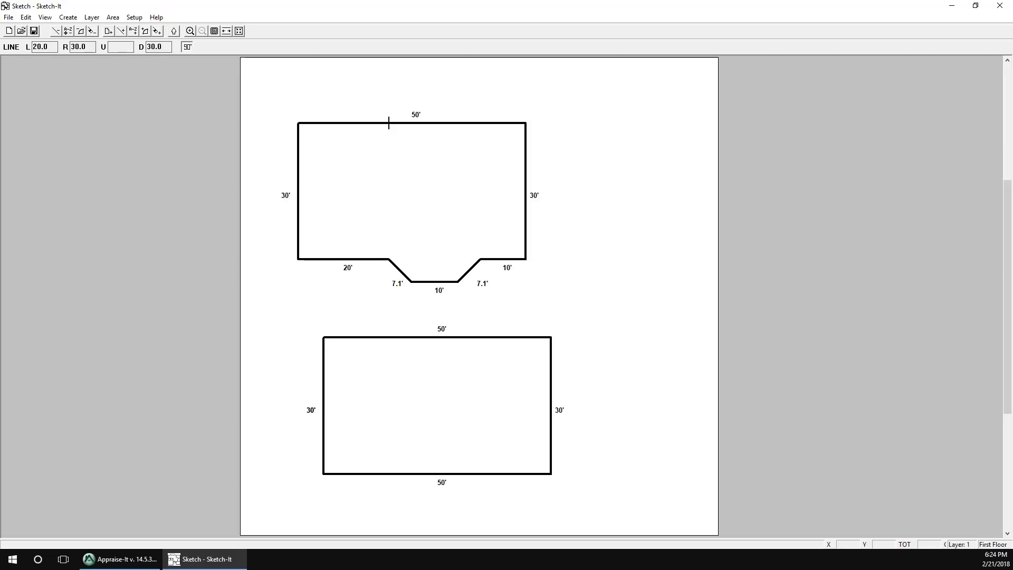
pyautogui.press('Return')
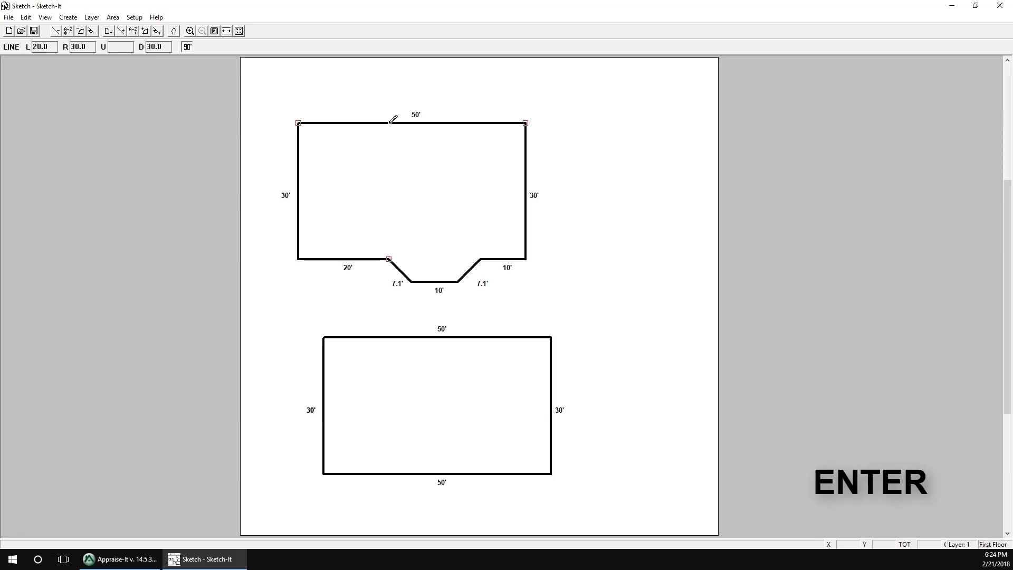
pyautogui.write('10')
pyautogui.press('Down')
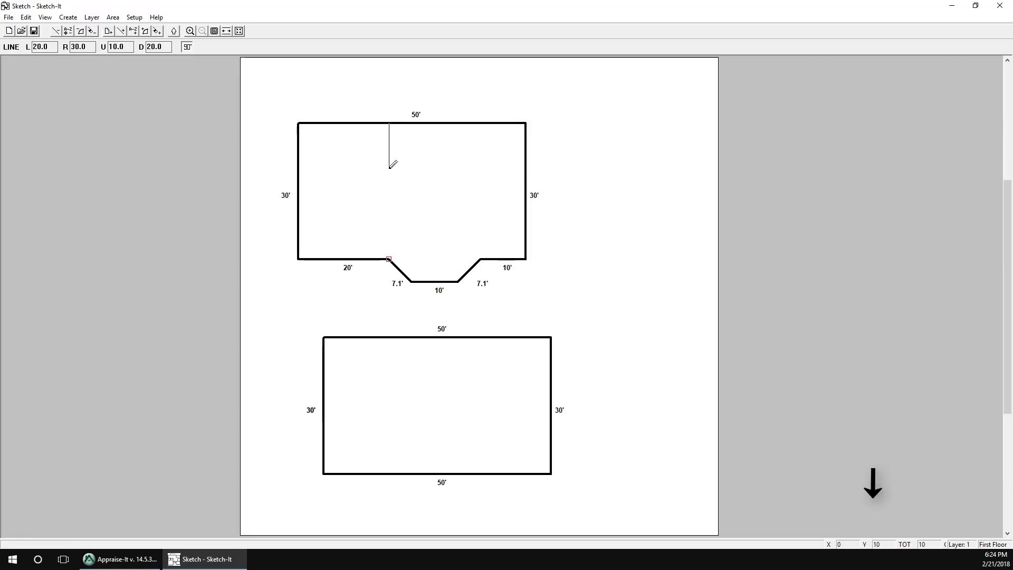
pyautogui.click(389, 168)
pyautogui.press('Return')
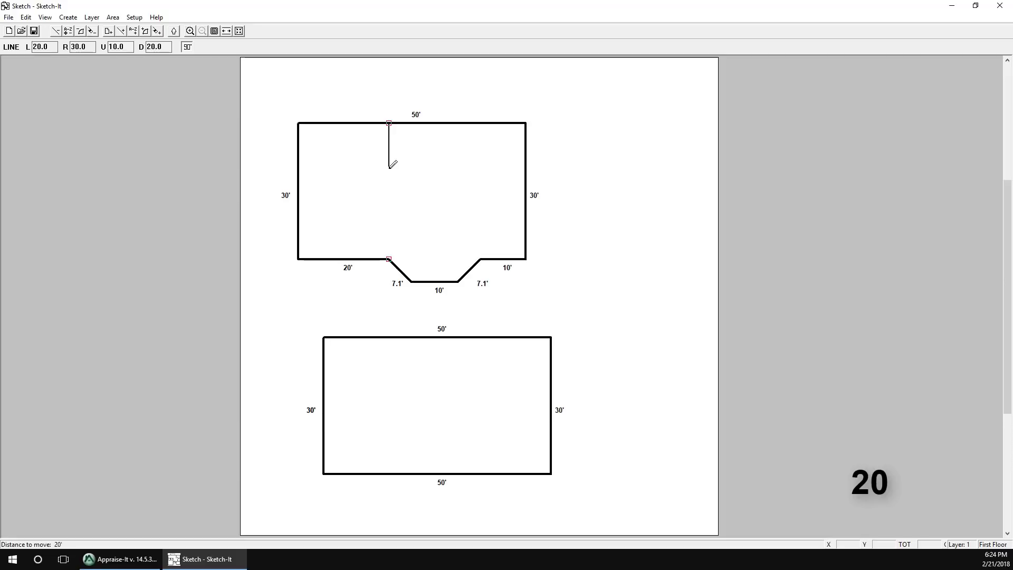
pyautogui.press('Left')
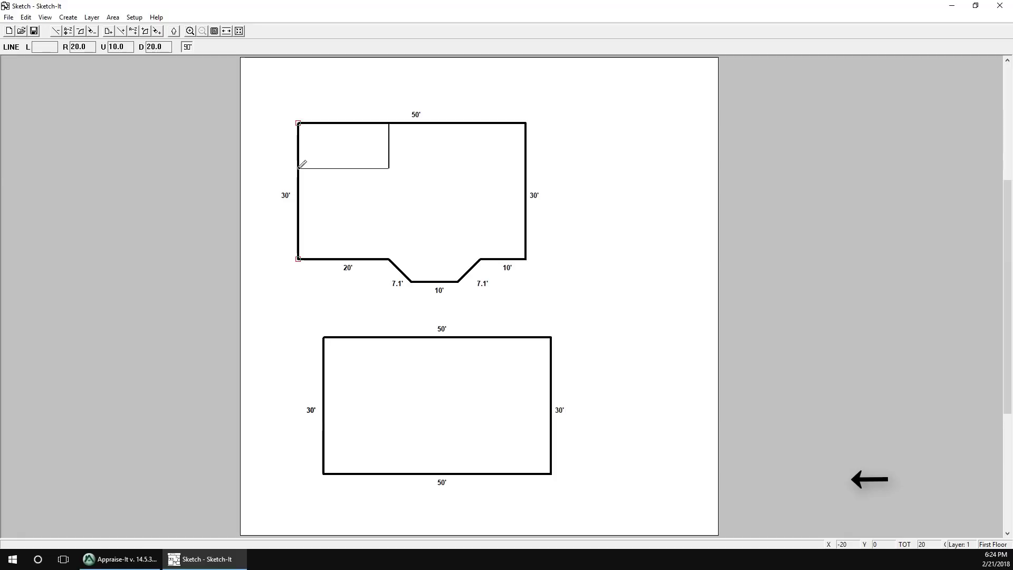
pyautogui.rightClick(303, 164)
pyautogui.press('Return')
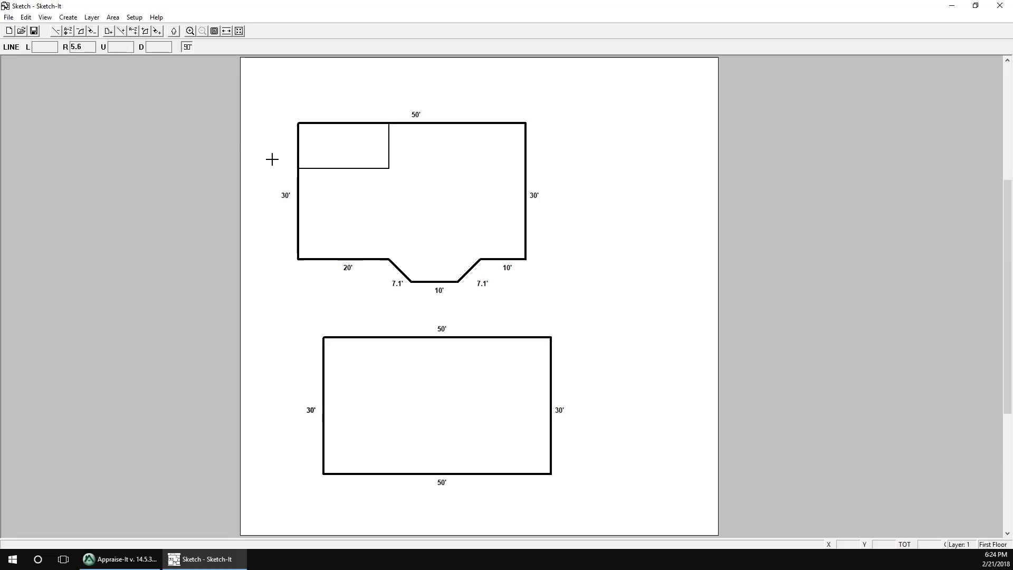
# Step: Place a 3' Door (Left) icon on the small room's lower wall
pyautogui.click(69, 20)
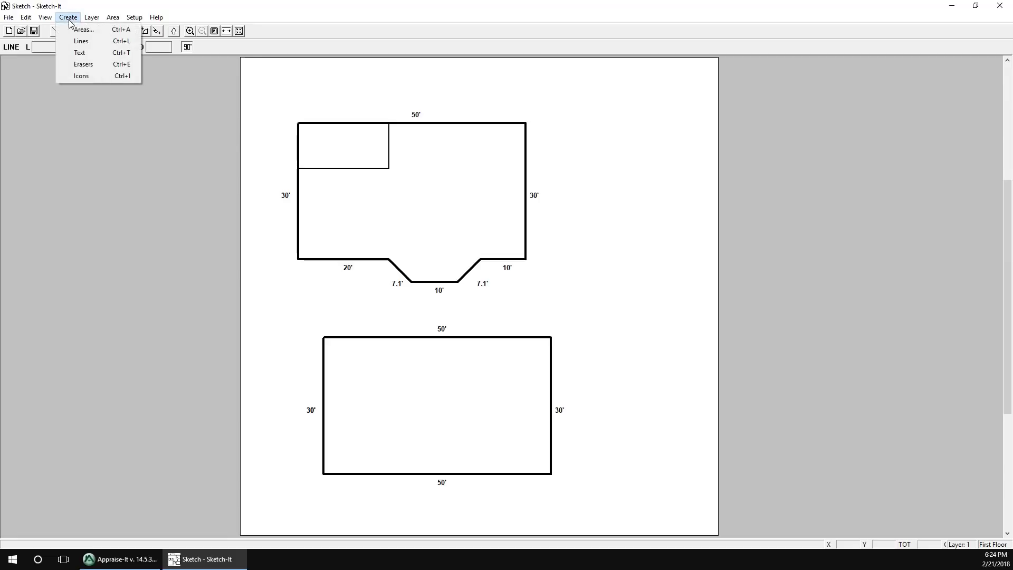
pyautogui.click(69, 78)
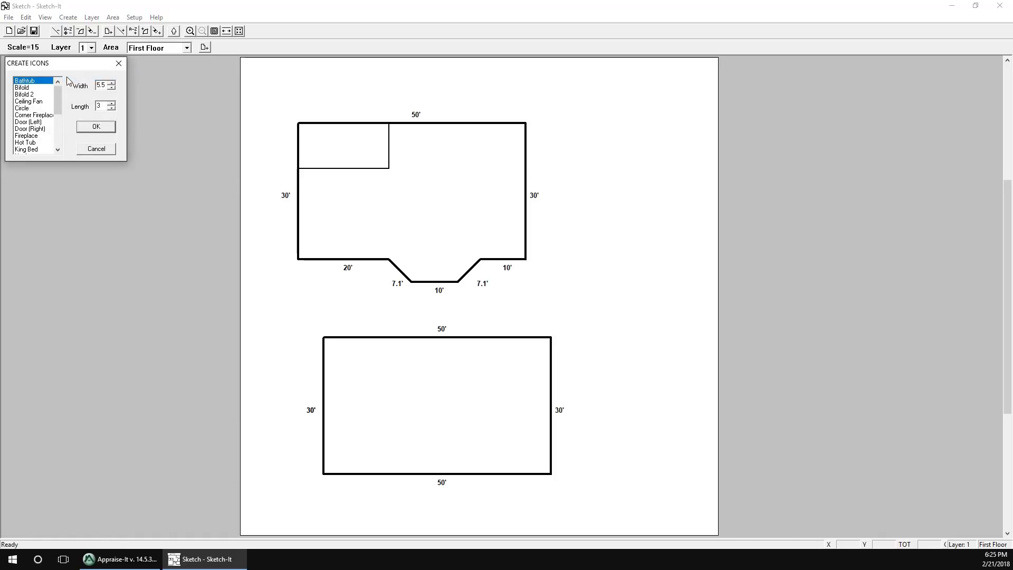
pyautogui.click(33, 123)
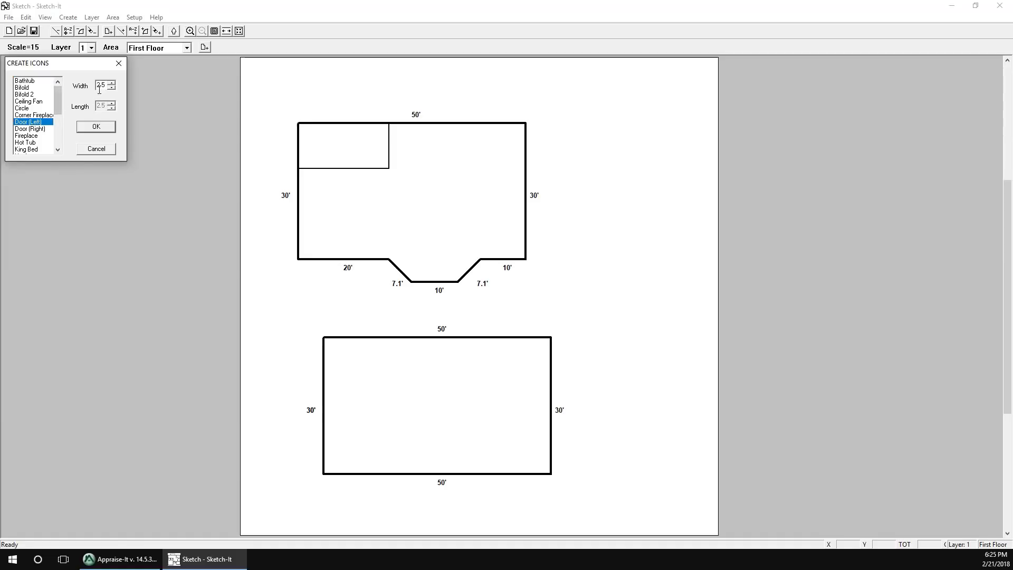
pyautogui.moveTo(102, 84); pyautogui.dragTo(96, 84)
pyautogui.write('3')
pyautogui.click(91, 125)
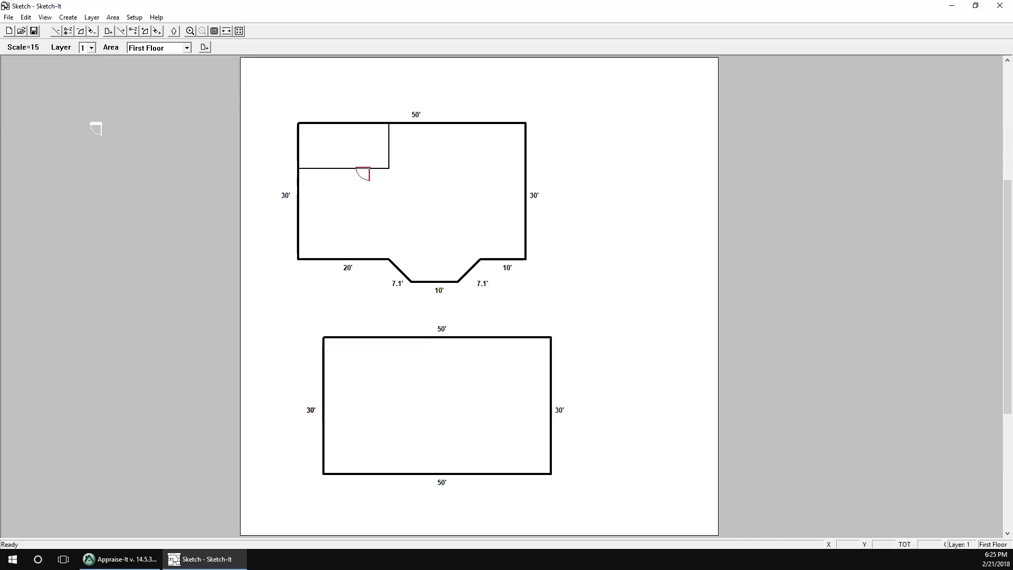
pyautogui.click(357, 169)
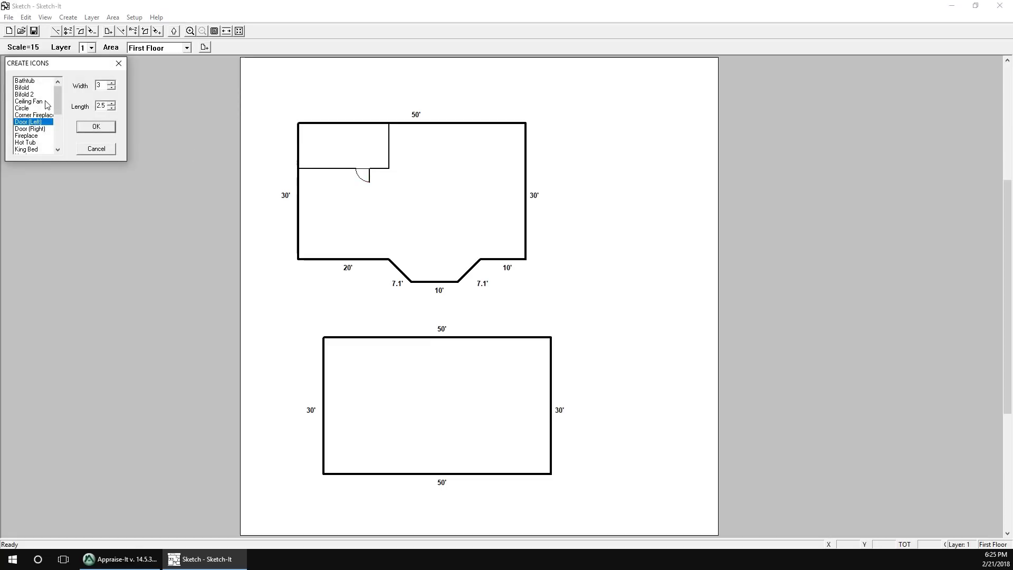
pyautogui.click(96, 148)
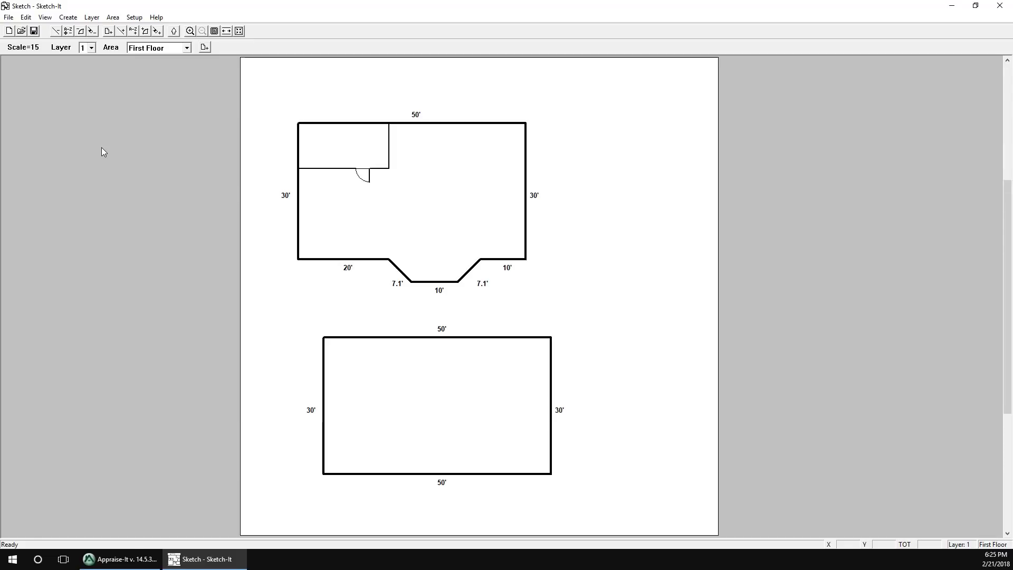
# Step: Move the first-floor area right so it sits above the second floor
pyautogui.click(113, 17)
pyautogui.click(127, 90)
pyautogui.moveTo(396, 193); pyautogui.dragTo(440, 196)
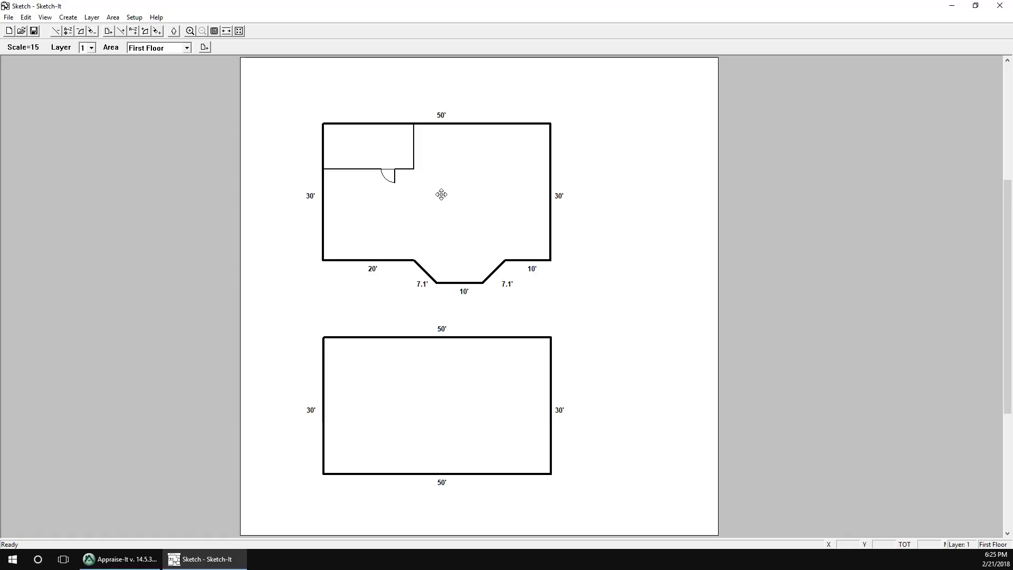
# Step: Center the sketch, save it as 18020014.skt, and close Sketch-It
pyautogui.click(239, 30)
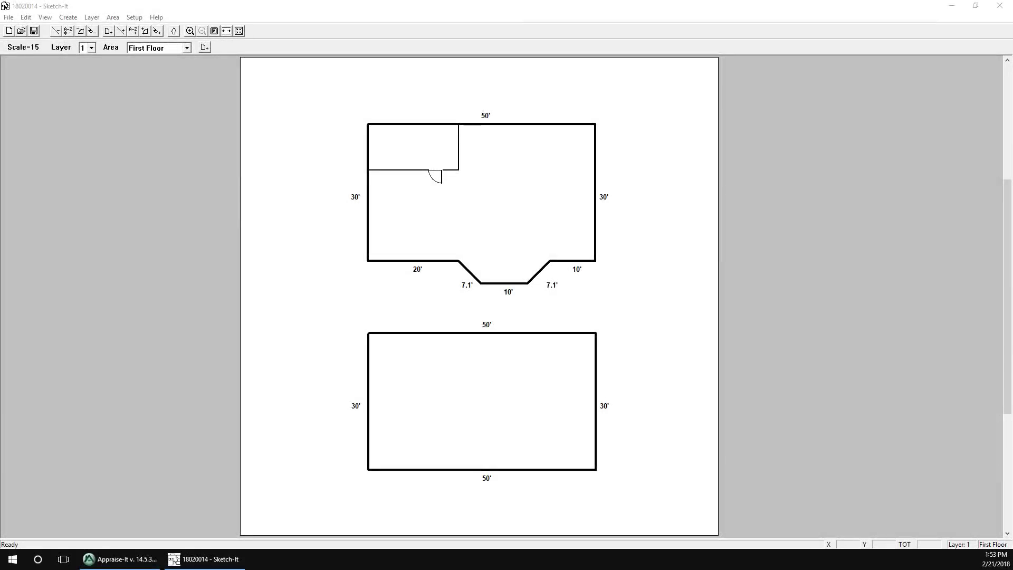
pyautogui.click(9, 17)
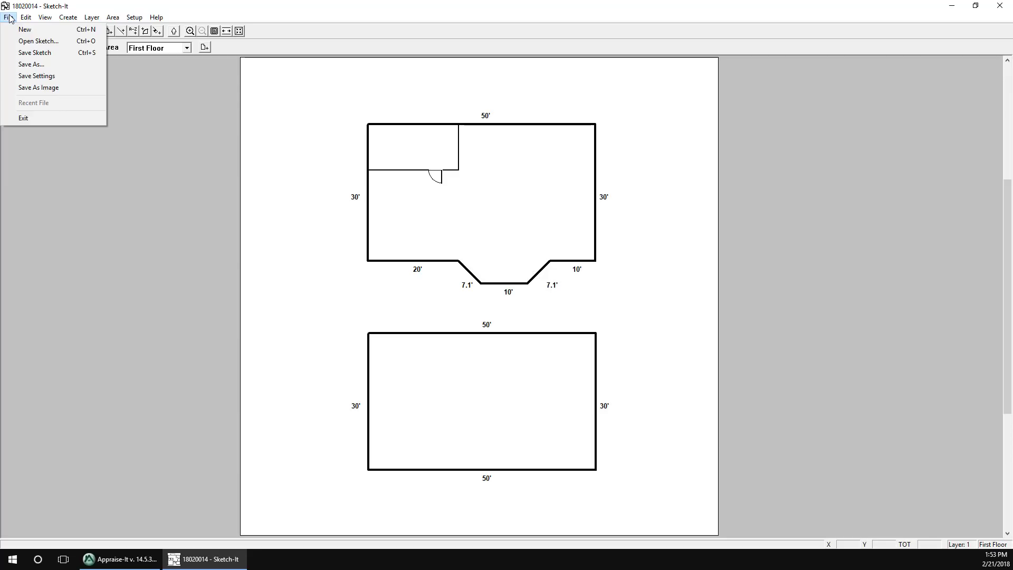
pyautogui.click(17, 52)
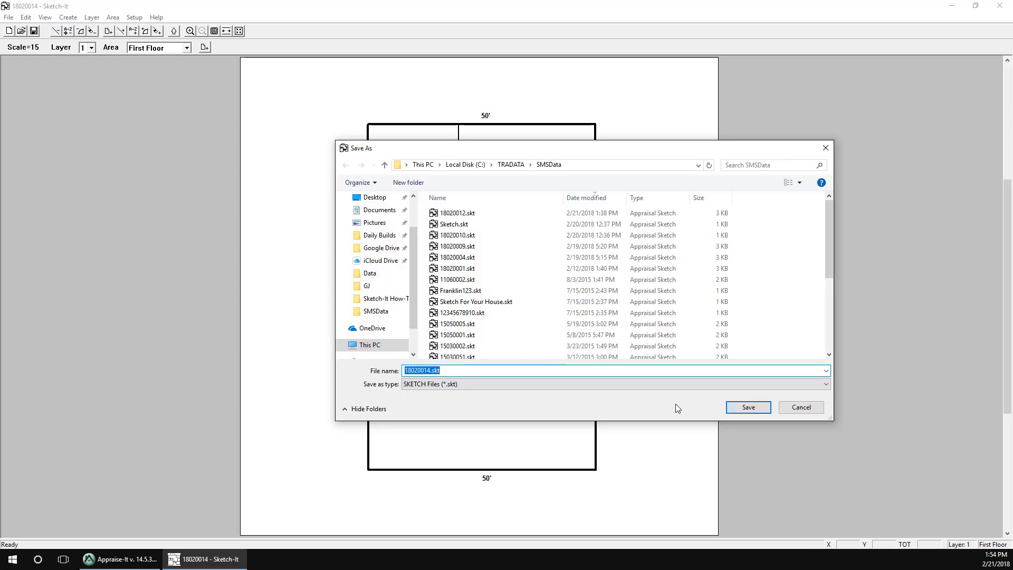
pyautogui.click(747, 407)
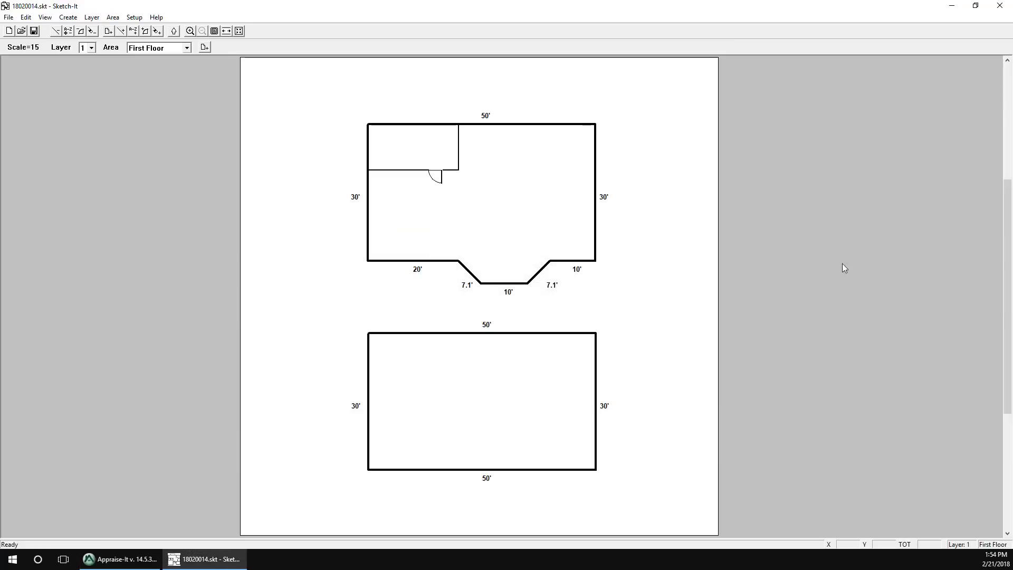
pyautogui.click(995, 7)
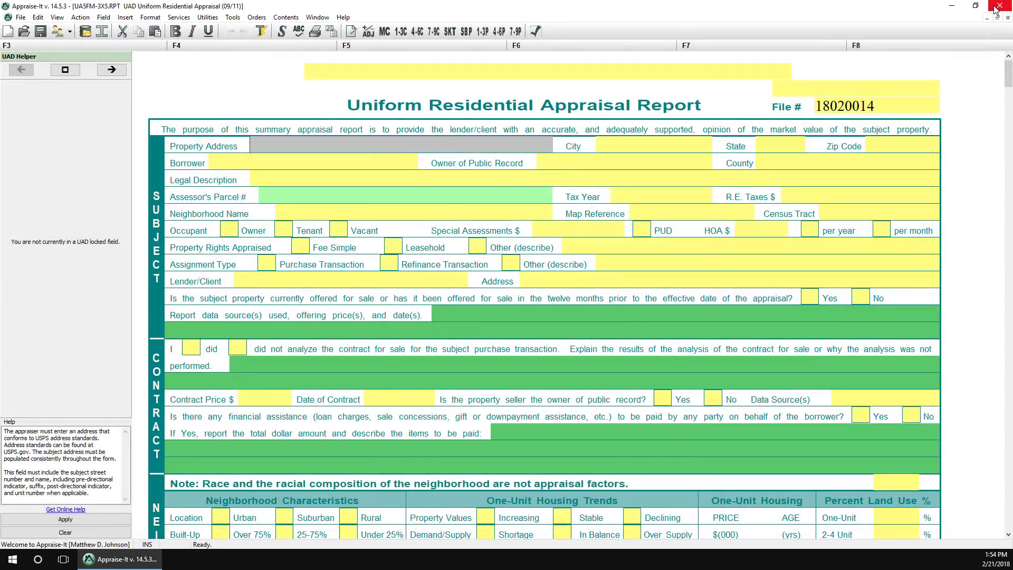
# Step: Review the Sketch Addendum and the Square Footage Calculation Addendum (3075 sf), then return to the form
pyautogui.click(450, 32)
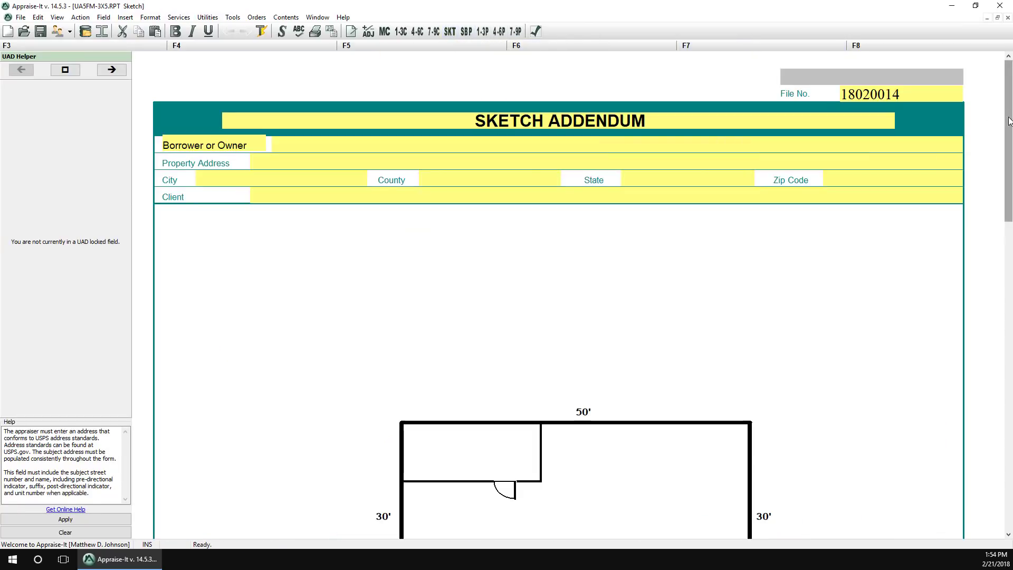
pyautogui.scroll(-5, 1009, 117)
pyautogui.scroll(-12, 970, 416)
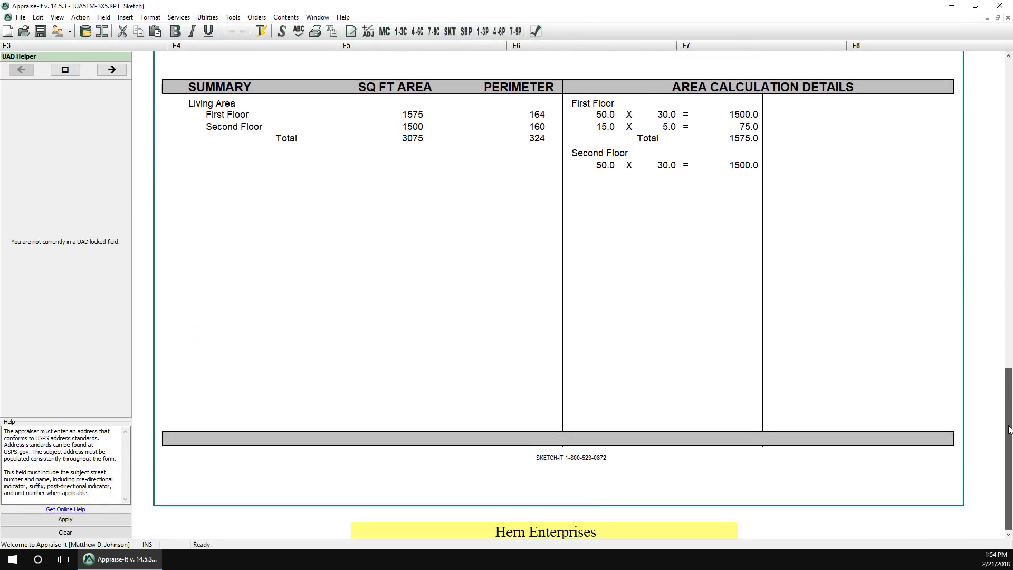
pyautogui.click(285, 18)
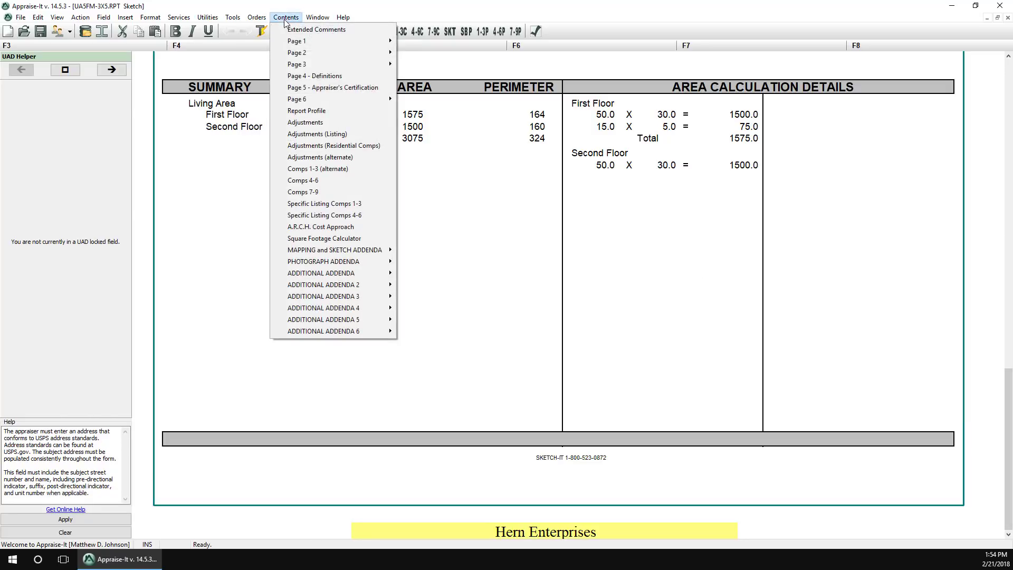
pyautogui.click(319, 238)
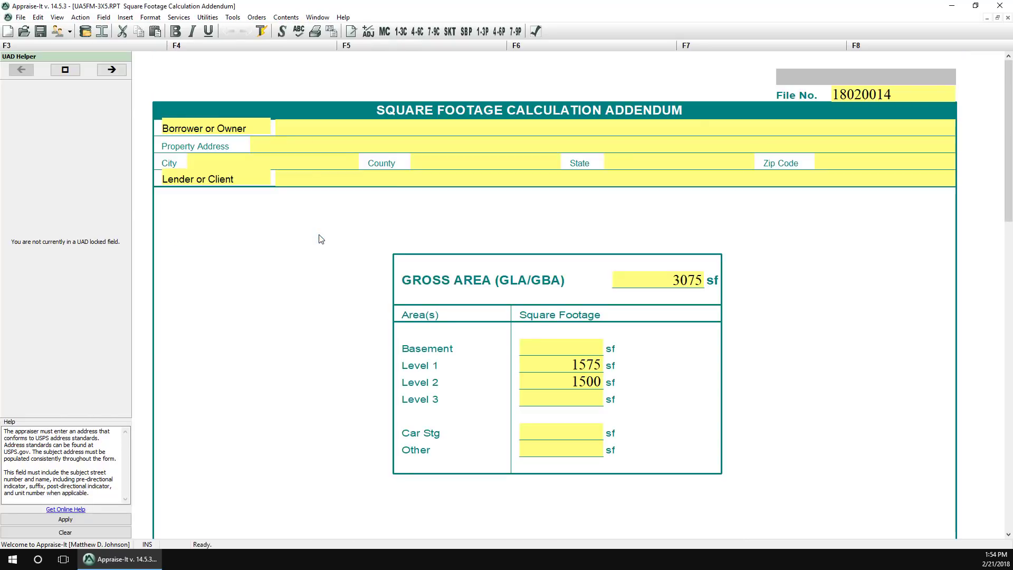
pyautogui.click(1007, 17)
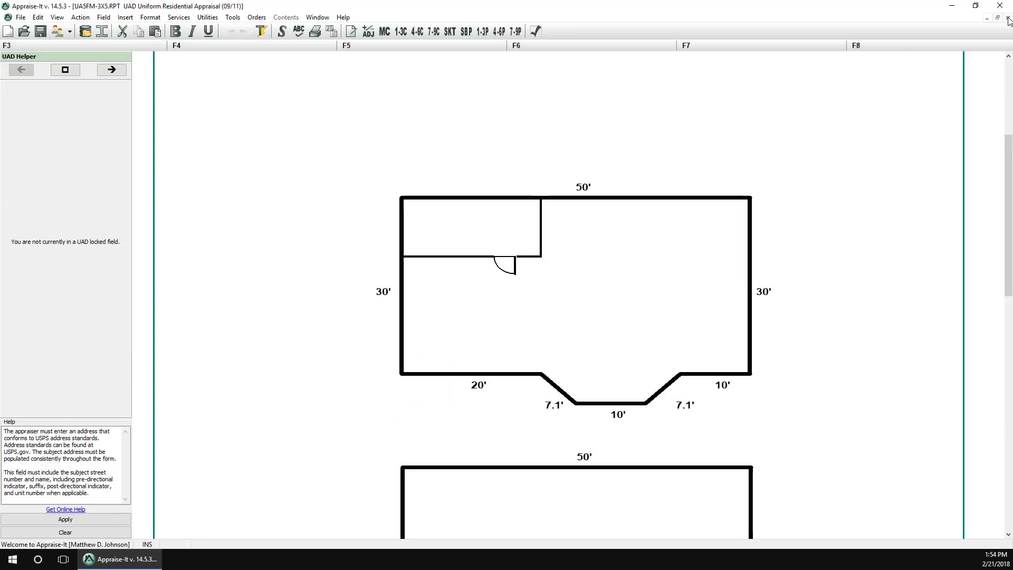
pyautogui.moveTo(1005, 69); pyautogui.dragTo(1008, 127)
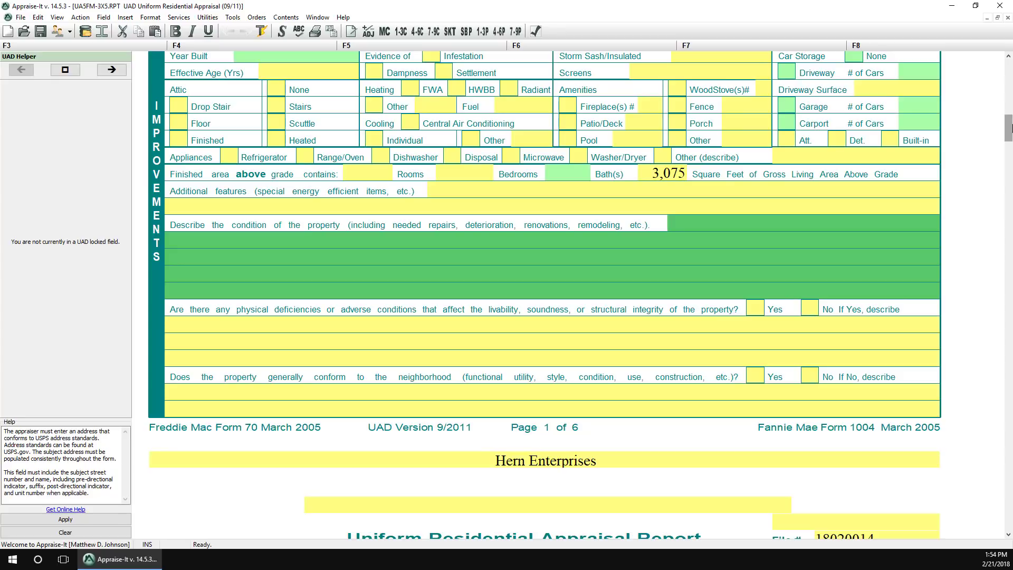
# Step: Reopen 18020014.SKT in a maximized Sketch-It window from the Tools menu
pyautogui.click(234, 20)
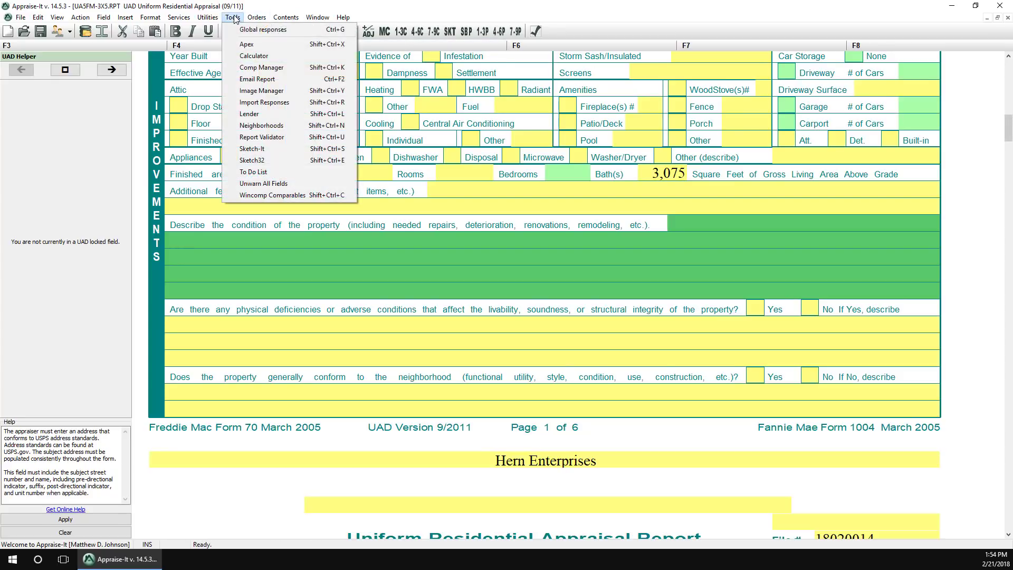
pyautogui.click(248, 137)
pyautogui.doubleClick(532, 20)
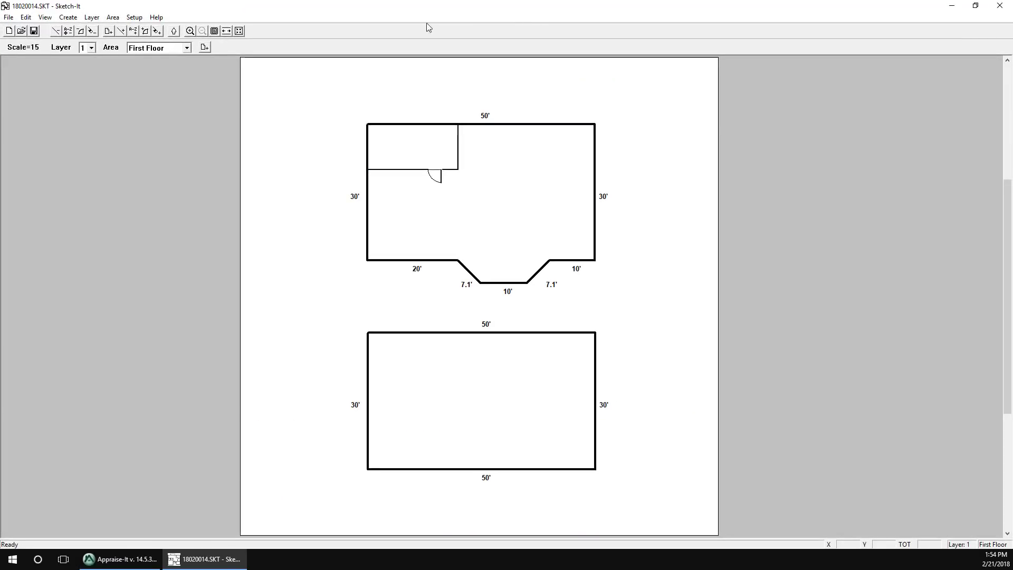
pyautogui.click(8, 18)
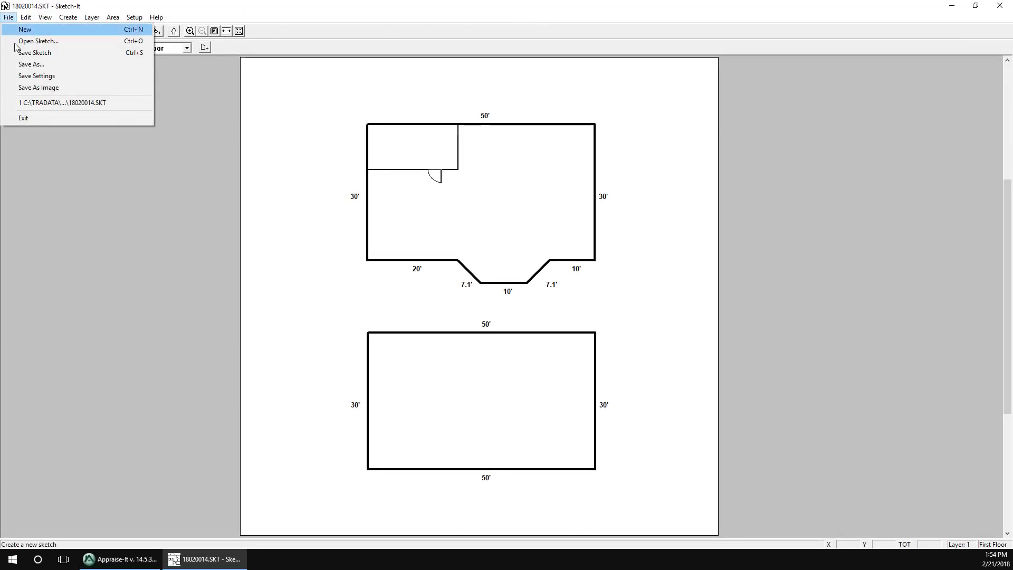